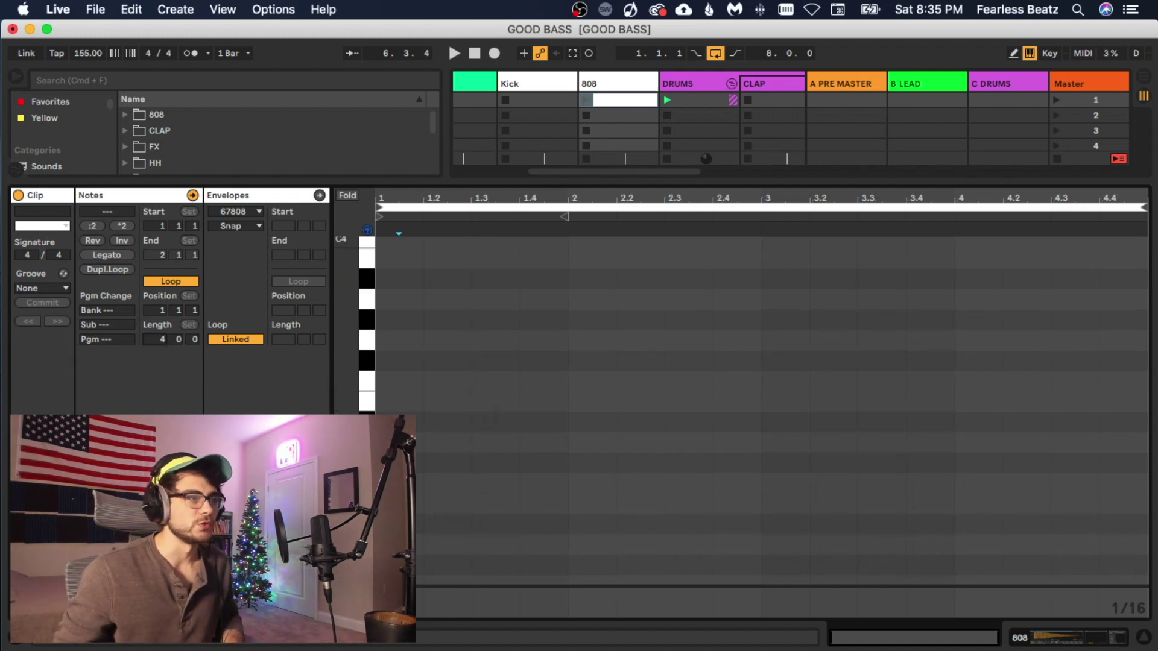
# Audition the C3 key in the 808 clip's piano roll
pyautogui.scroll(-3, 458, 410)
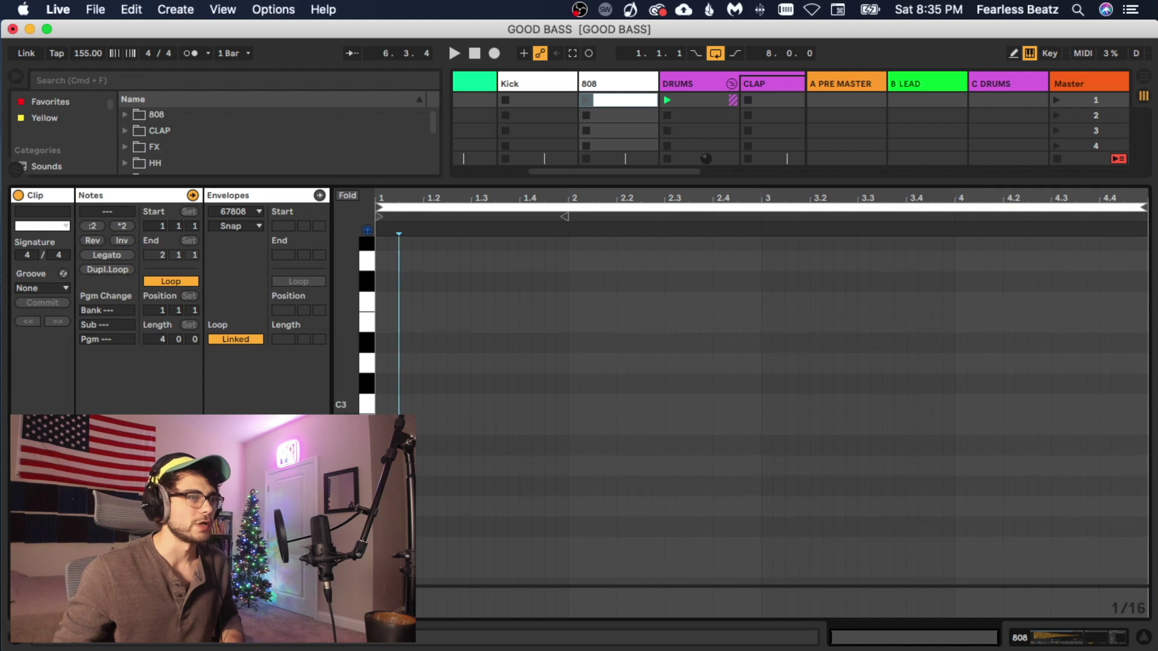
pyautogui.click(370, 409)
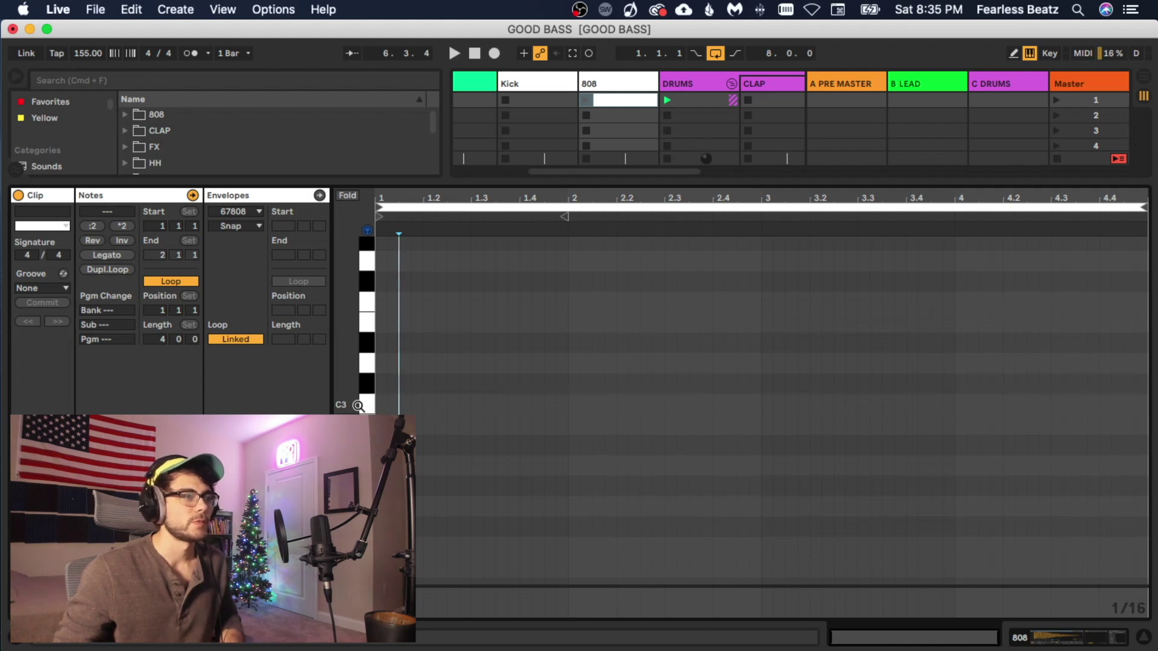
pyautogui.click(359, 406)
pyautogui.click(360, 408)
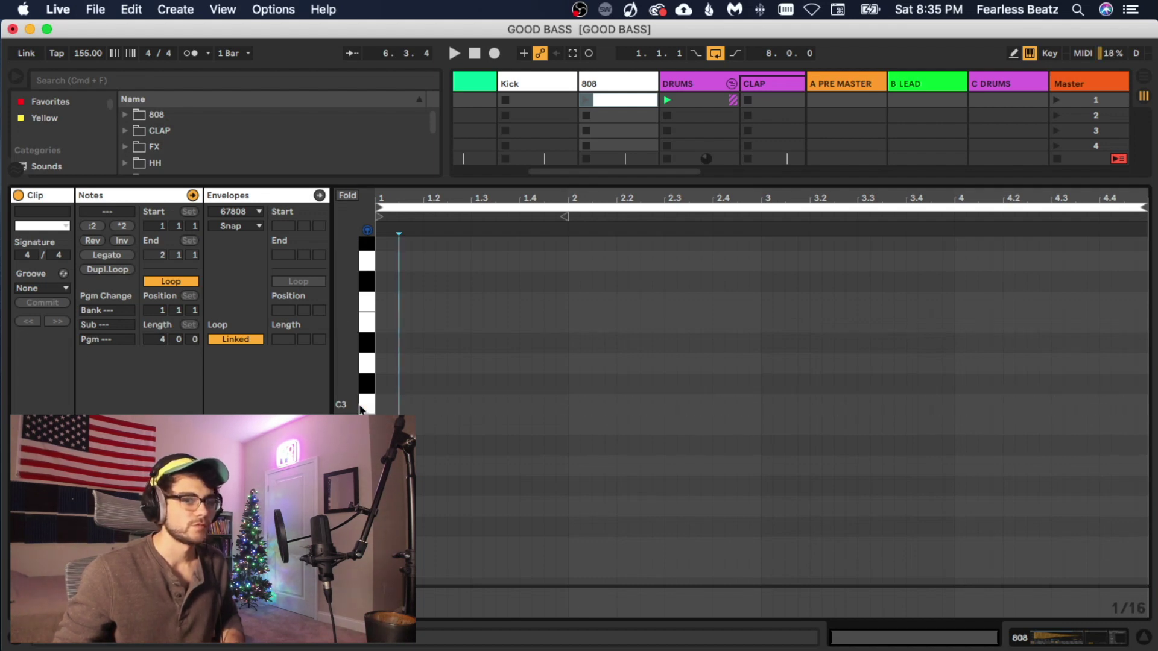
pyautogui.click(360, 408)
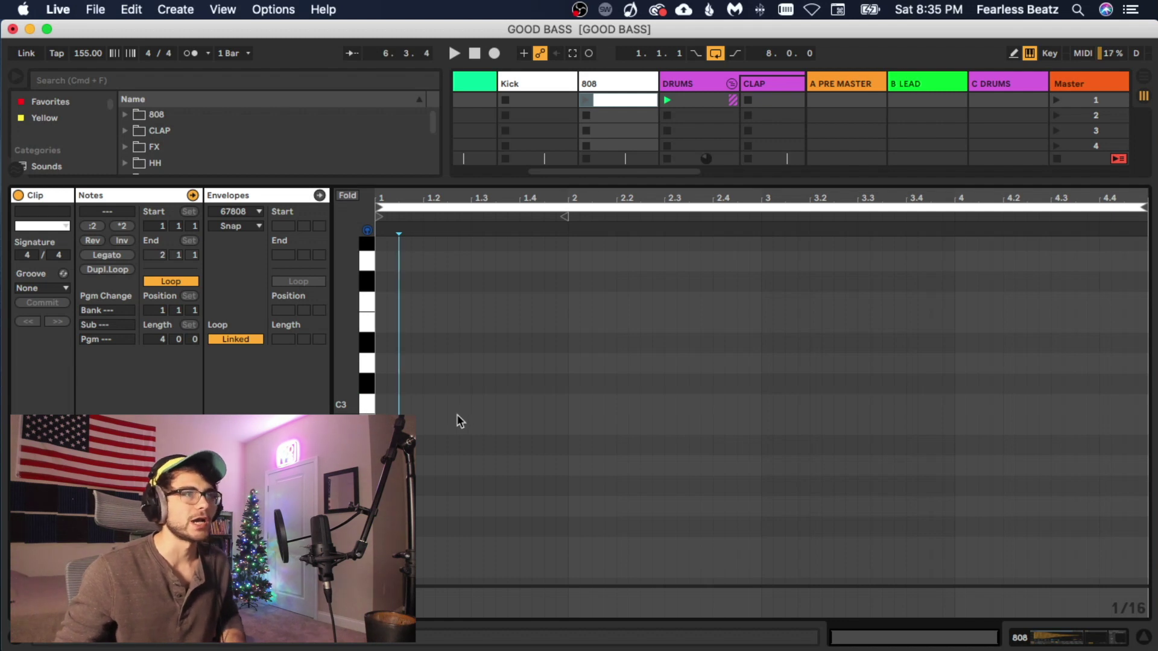
# Launch the 808 clip and draw C3 notes across all of bar 1 and from 2.3 to the start of bar 3
pyautogui.click(585, 100)
pyautogui.moveTo(380, 404); pyautogui.dragTo(553, 408)
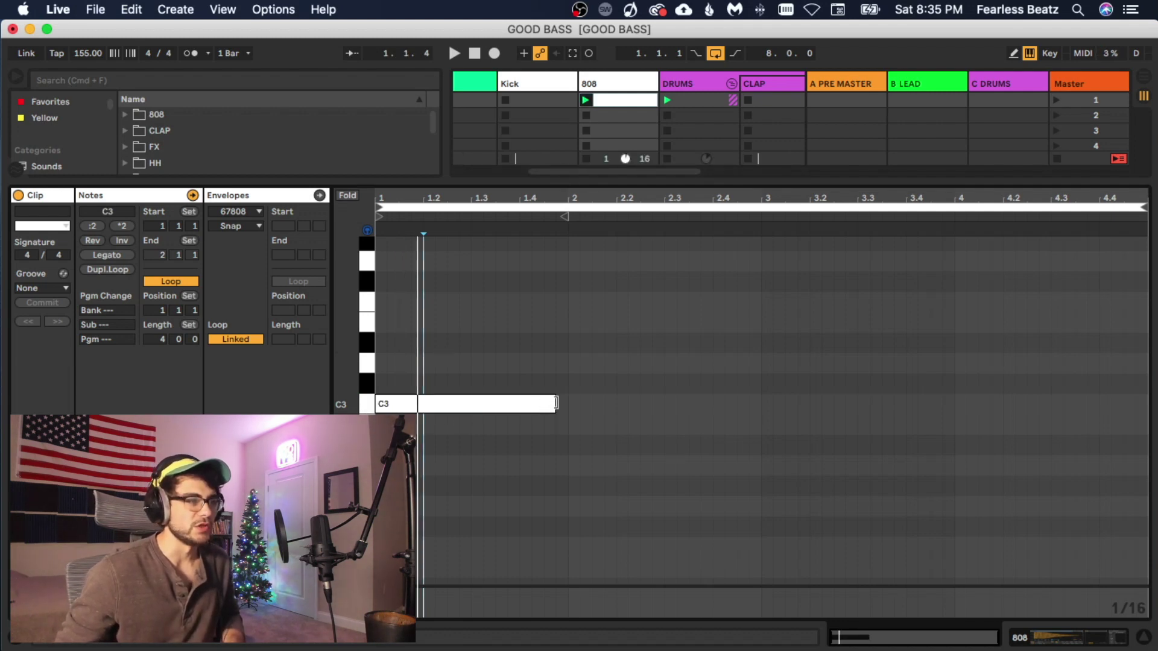
pyautogui.moveTo(556, 402)
pyautogui.mouseDown()
pyautogui.moveTo(573, 399)
pyautogui.moveTo(560, 400)
pyautogui.mouseUp()
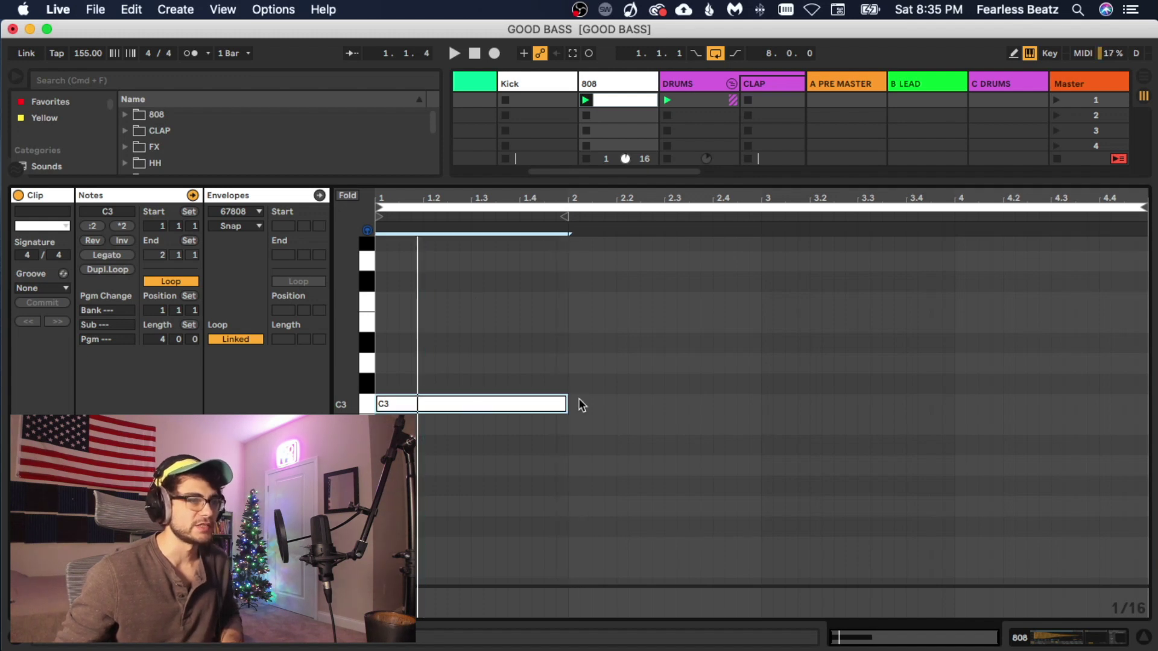
pyautogui.click(680, 406)
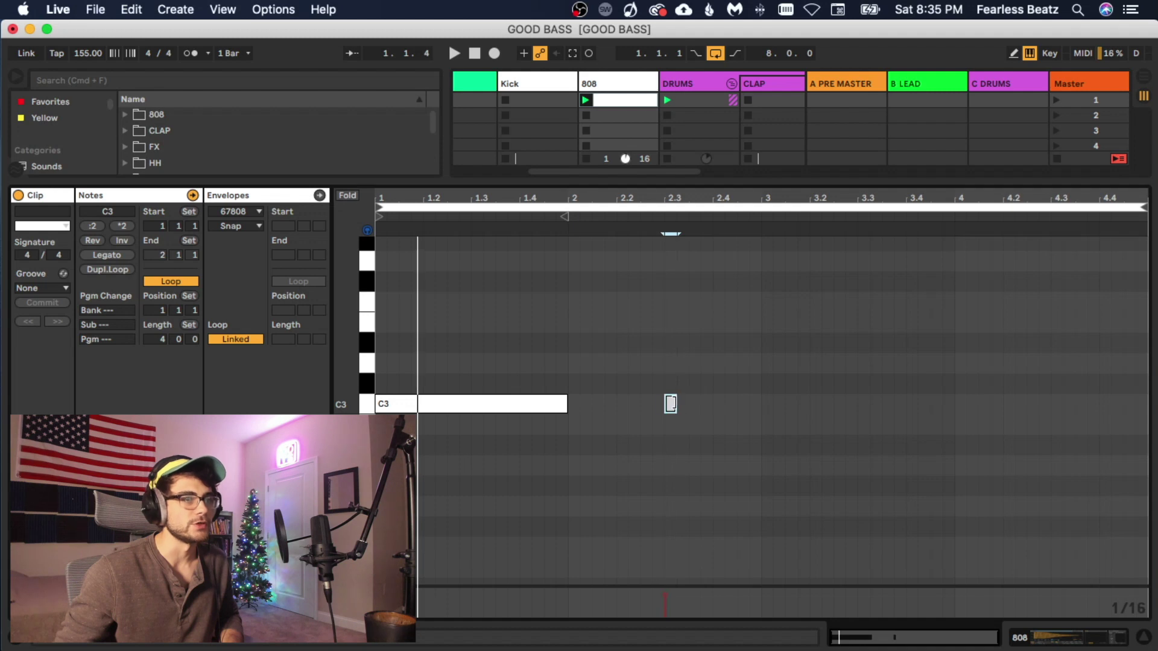
pyautogui.moveTo(670, 404); pyautogui.dragTo(759, 404)
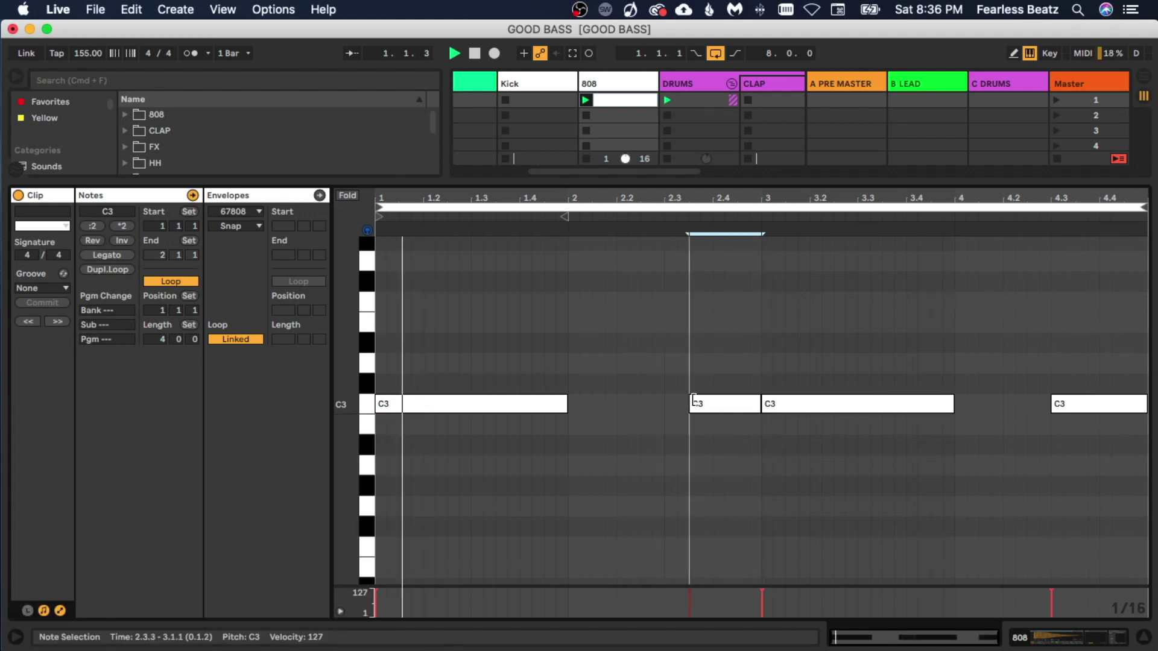
# Delete the C3 note at 2.3.3, make the last C3 note start at 4.3.3, and stop playback
pyautogui.click(702, 407)
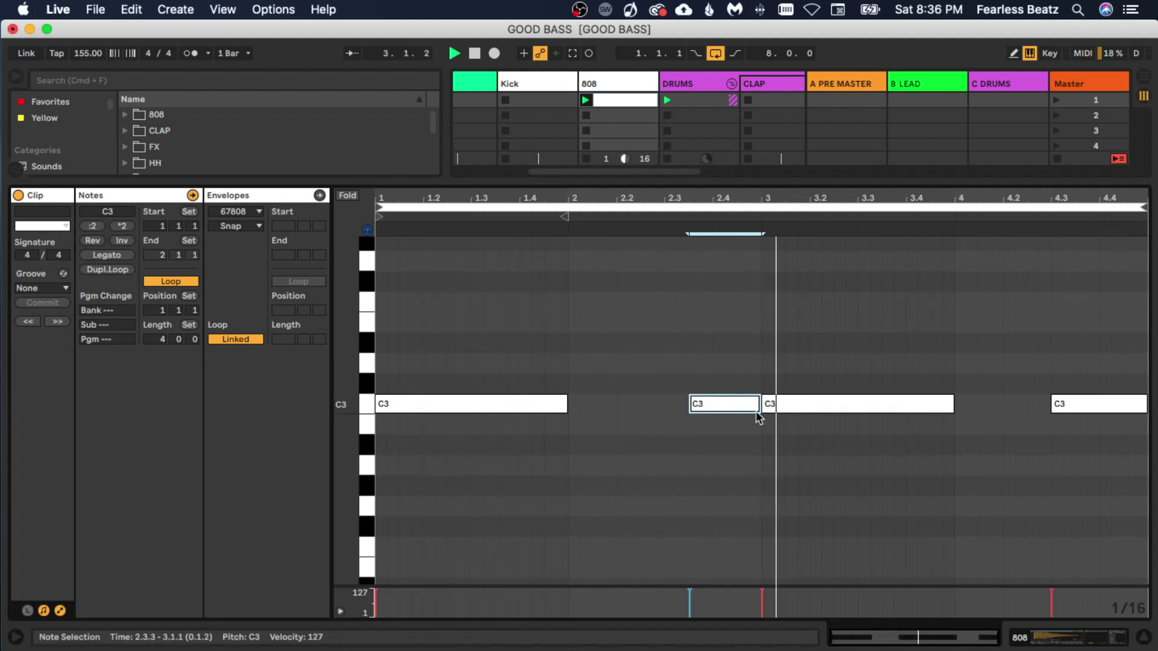
pyautogui.press('Delete')
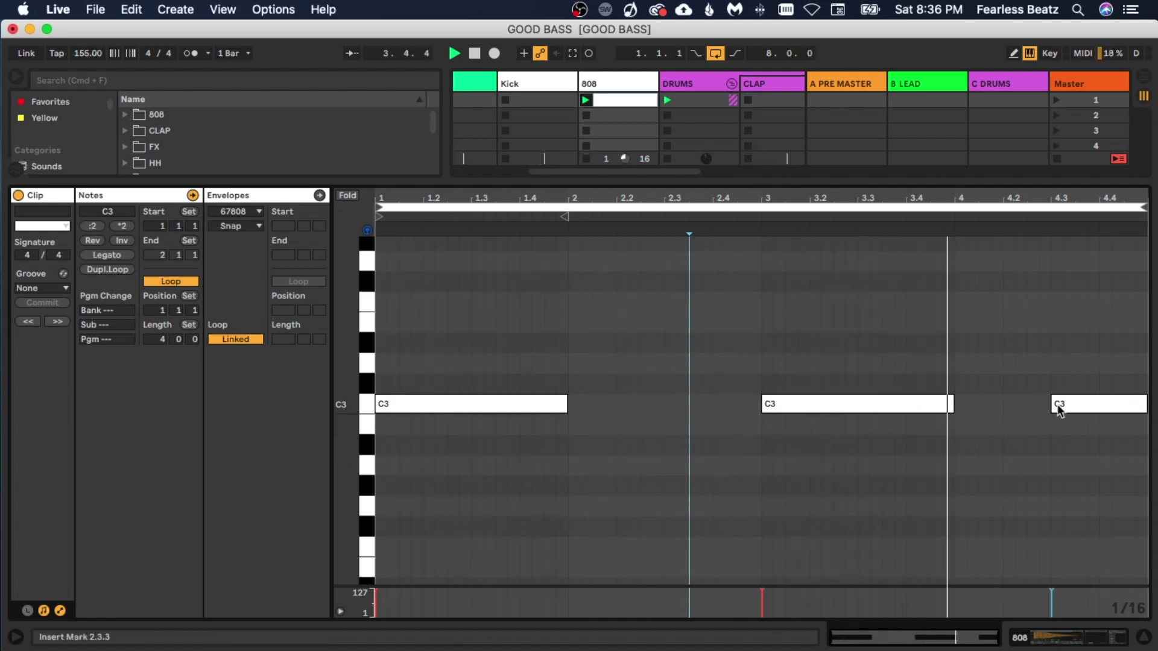
pyautogui.moveTo(1057, 410); pyautogui.dragTo(1070, 405)
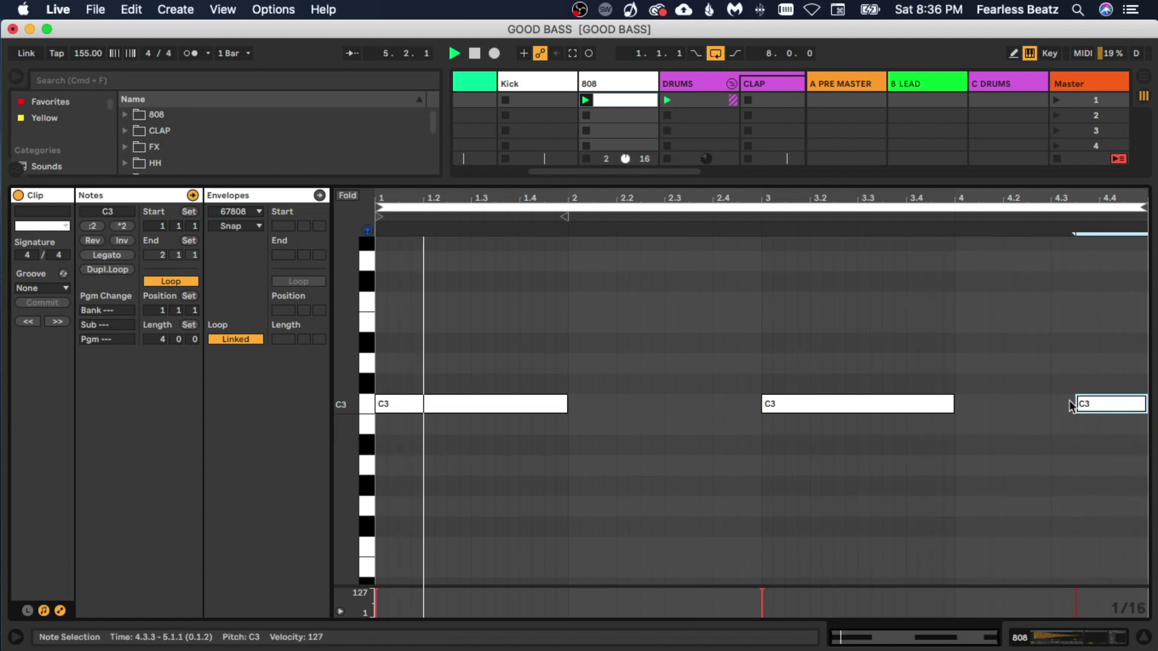
pyautogui.click(1052, 450)
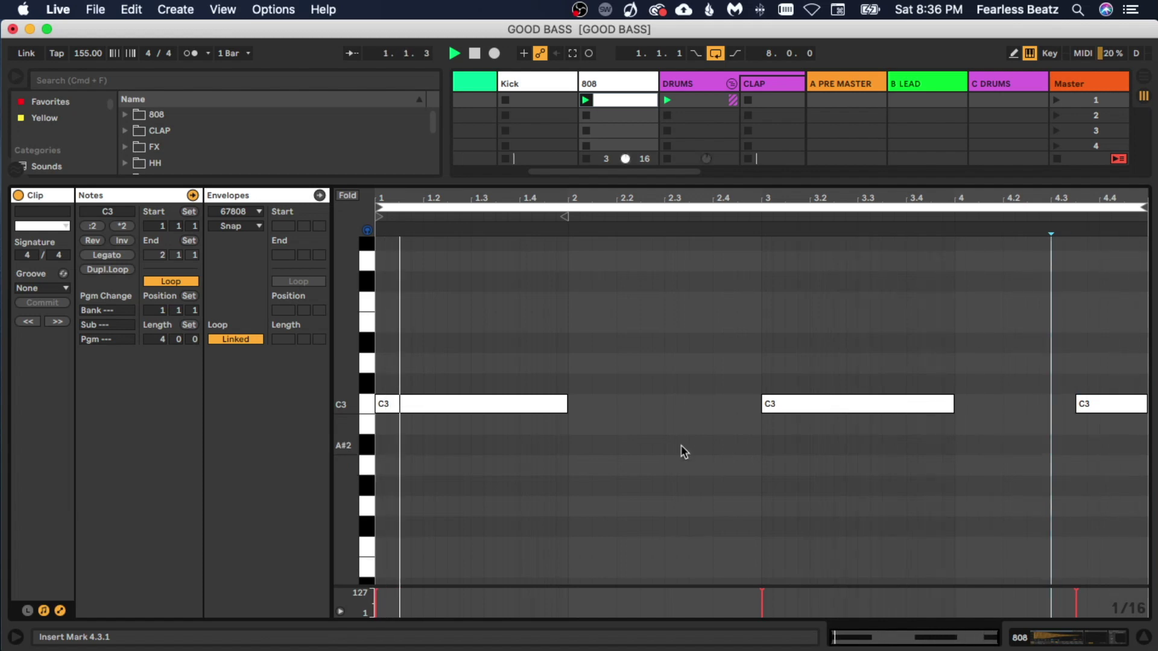
pyautogui.press('space')
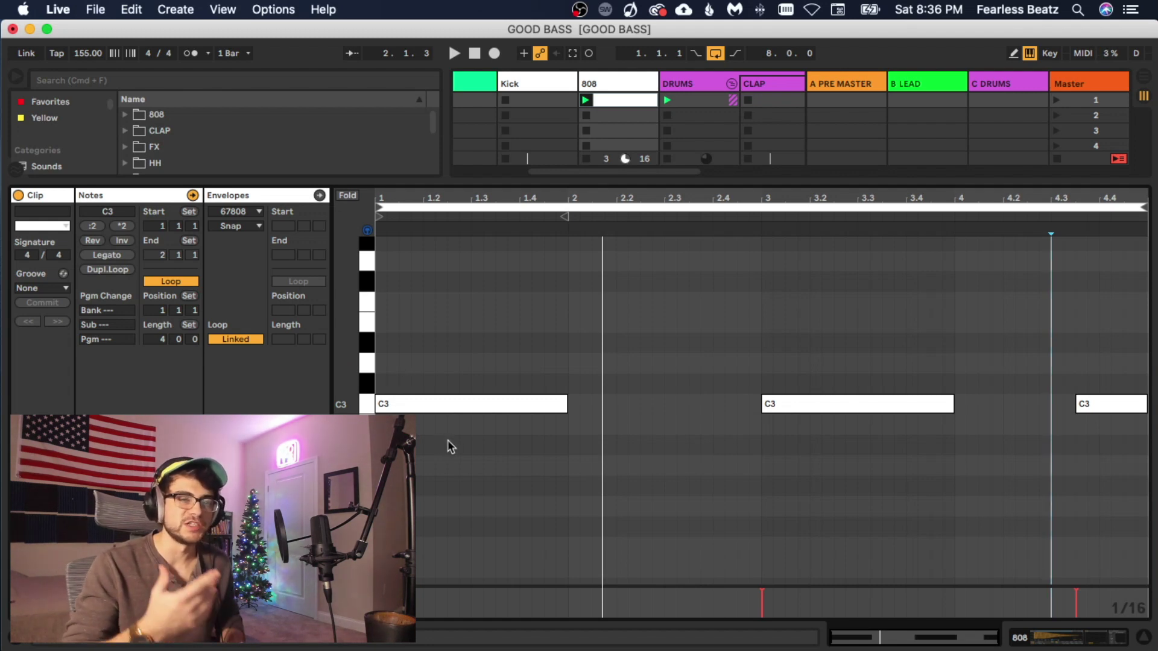
# Replace the bar 3 note with a C3 note from 4.2.1 to 4.3.3 and play the loop
pyautogui.press('Left')
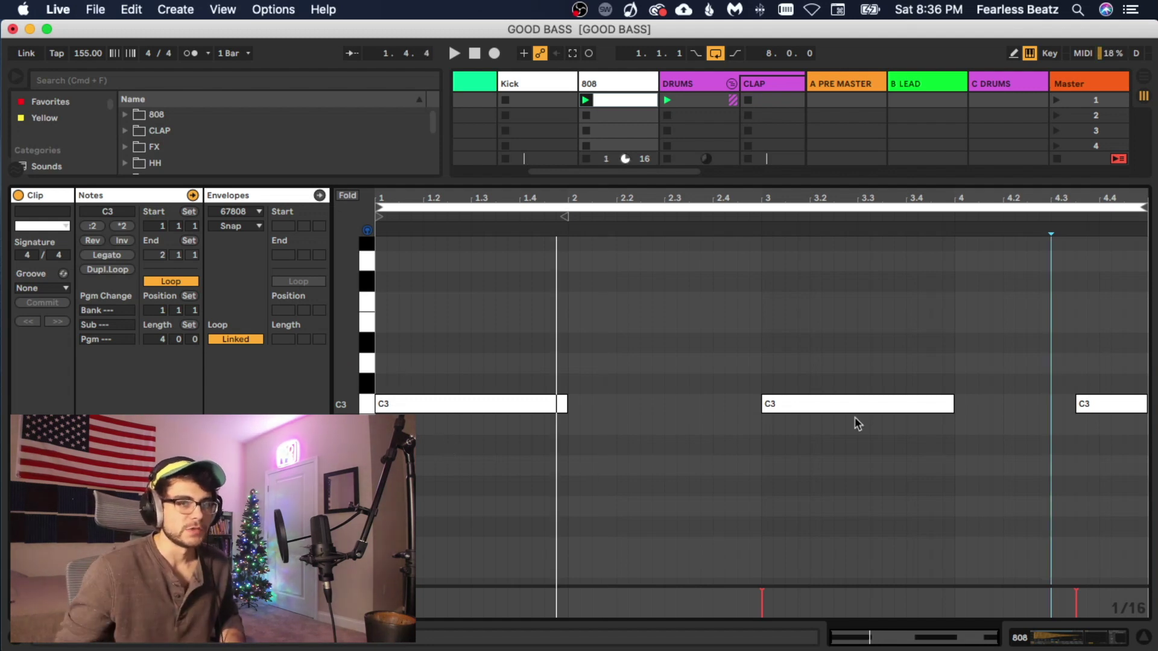
pyautogui.moveTo(959, 407)
pyautogui.mouseDown()
pyautogui.moveTo(841, 405)
pyautogui.moveTo(1038, 404)
pyautogui.moveTo(1004, 404)
pyautogui.mouseUp()
pyautogui.press('space')
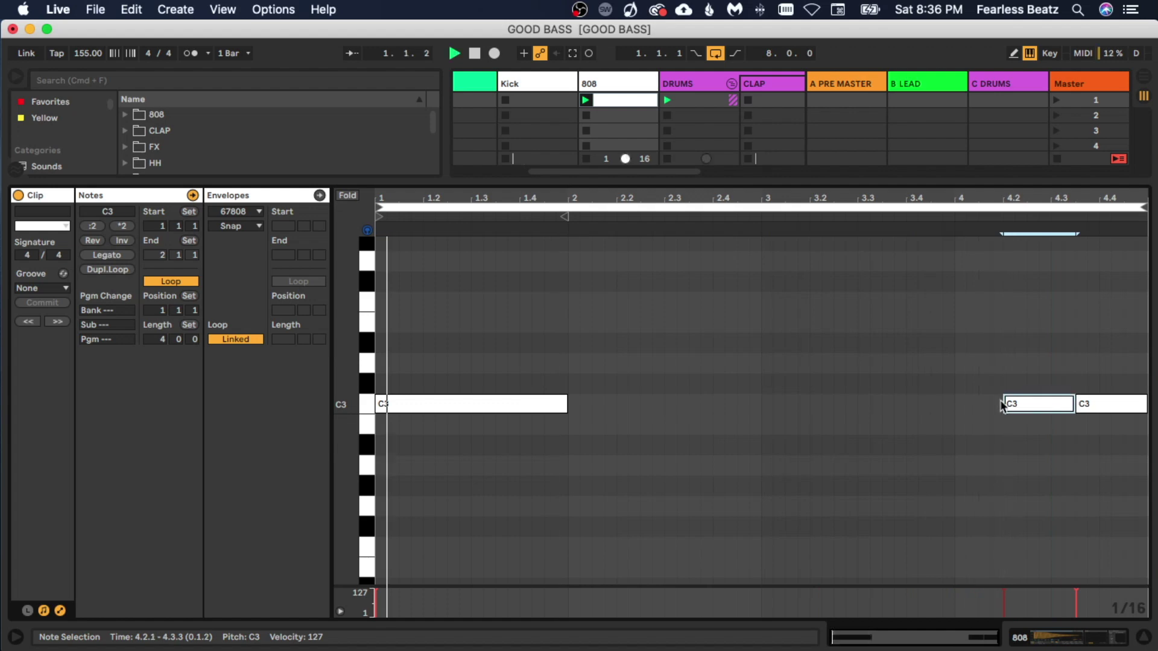
pyautogui.click(1070, 433)
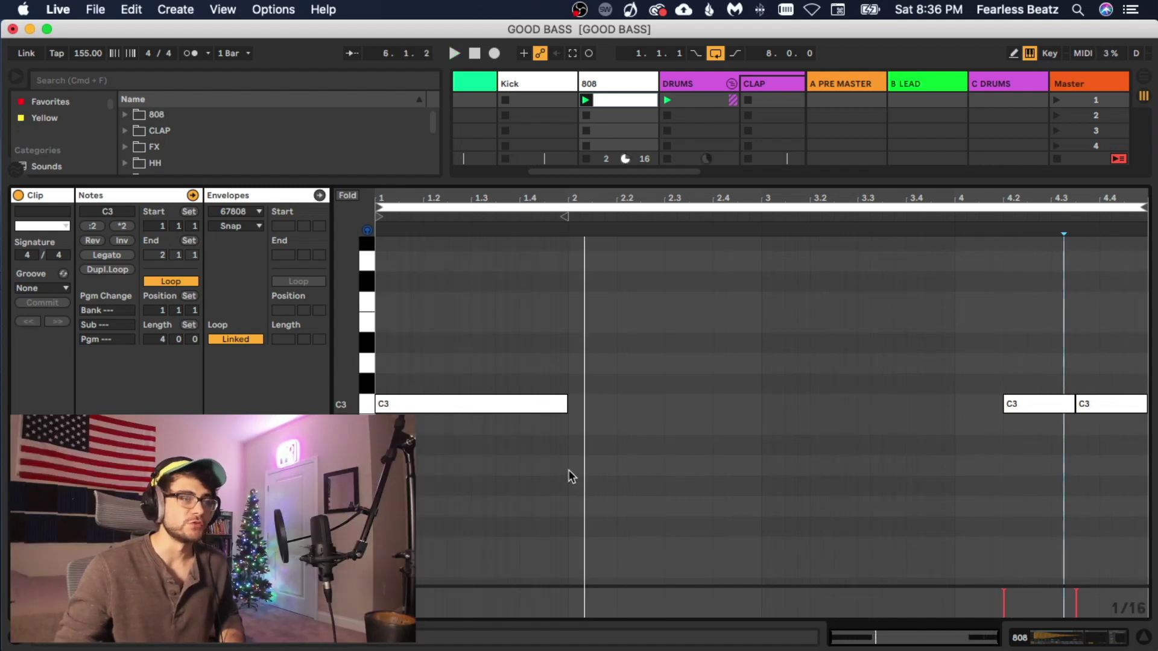
pyautogui.click(568, 469)
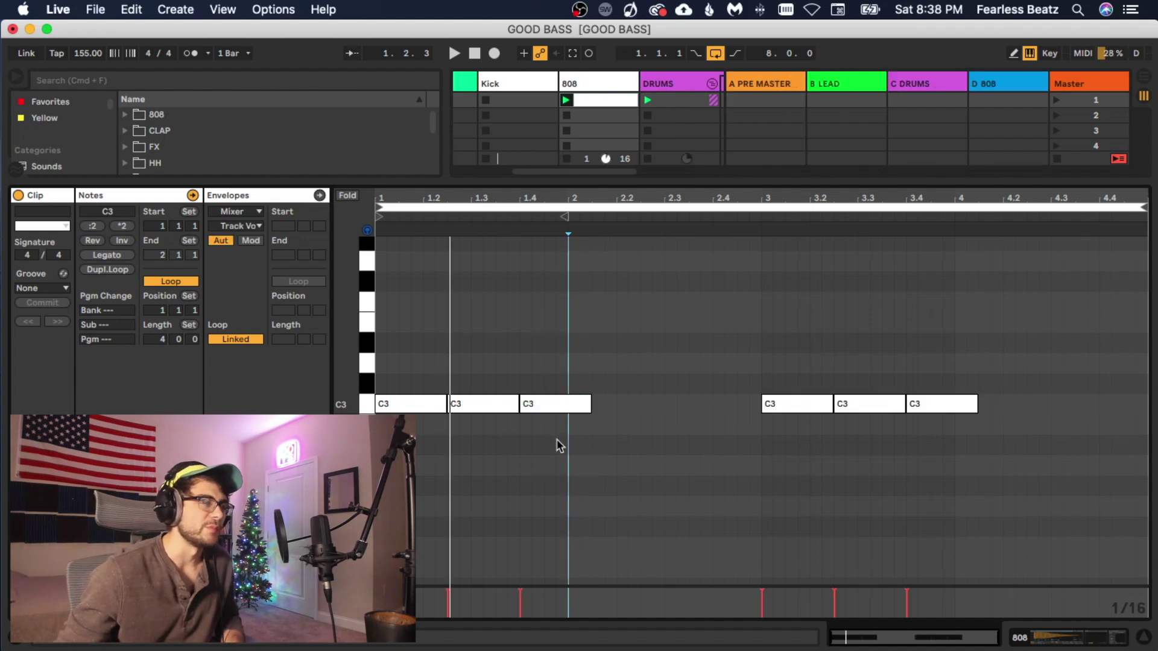
# Extend the third C3 note to the start of bar 3 and the last one to the clip's end, and play the loop
pyautogui.moveTo(591, 404); pyautogui.dragTo(759, 403)
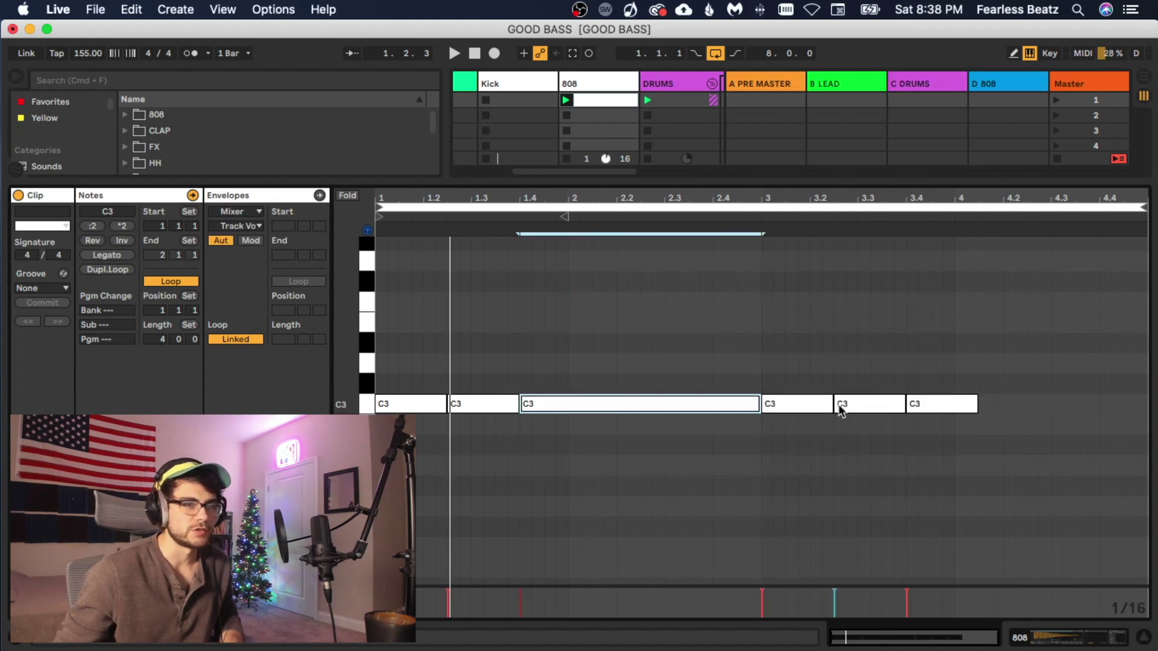
pyautogui.moveTo(977, 403); pyautogui.dragTo(1146, 403)
pyautogui.press('space')
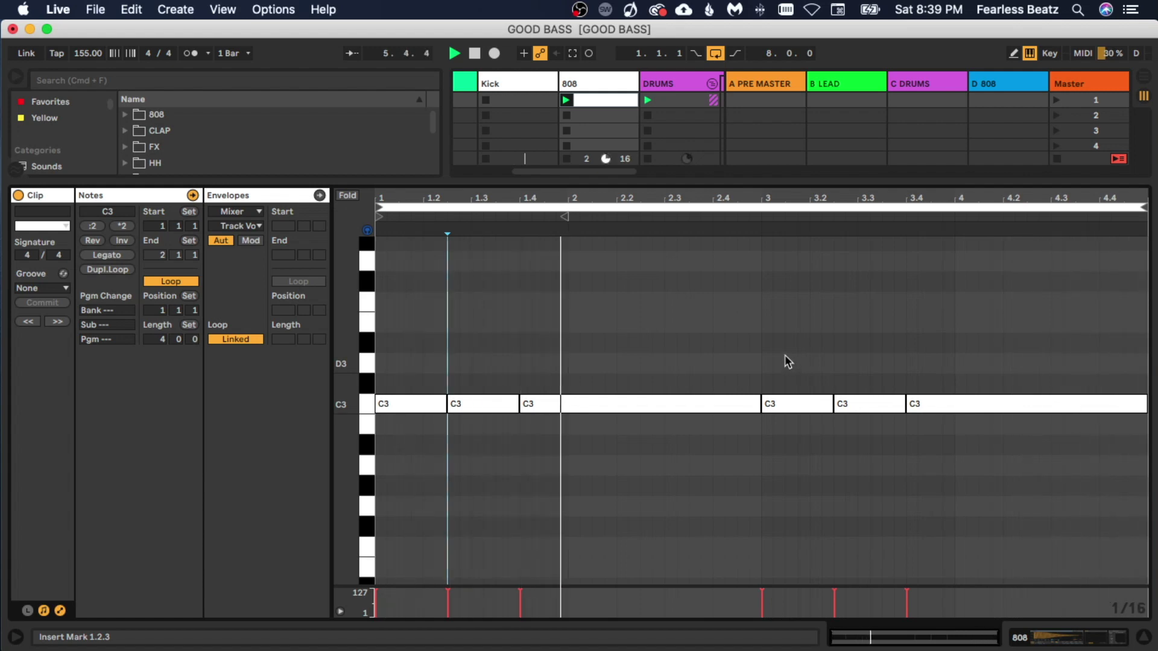
# Delete all C3 notes from bar 3 onward and shorten the third note to end at 2.2.1
pyautogui.moveTo(784, 354); pyautogui.dragTo(1146, 422)
pyautogui.press('Delete')
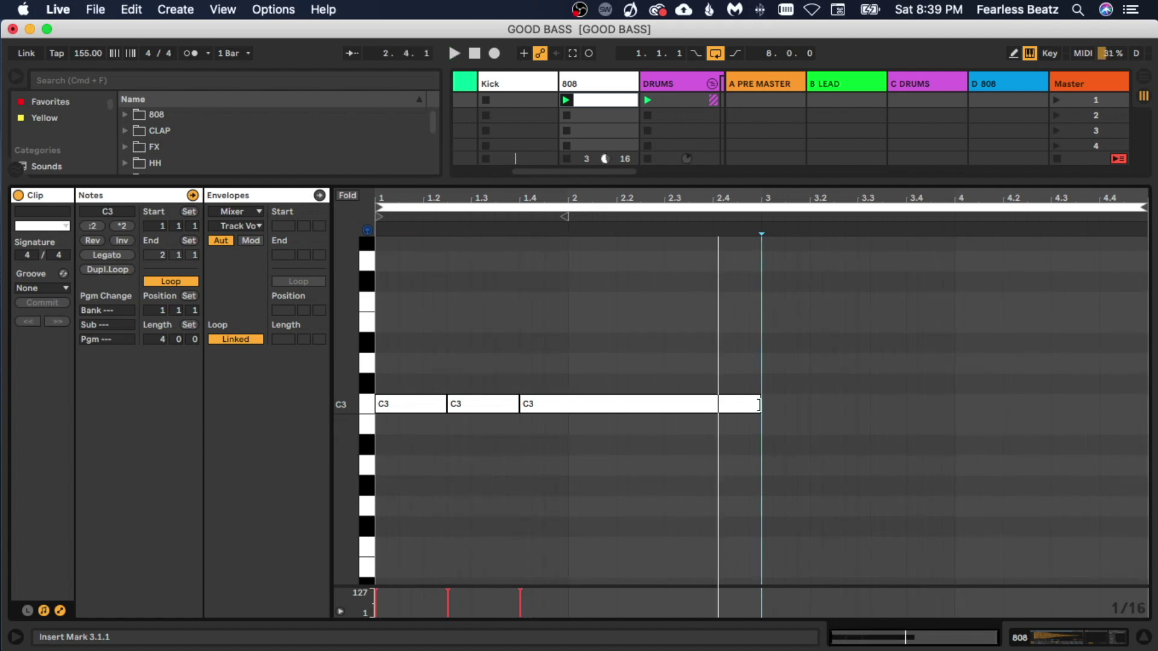
pyautogui.moveTo(759, 404); pyautogui.dragTo(616, 404)
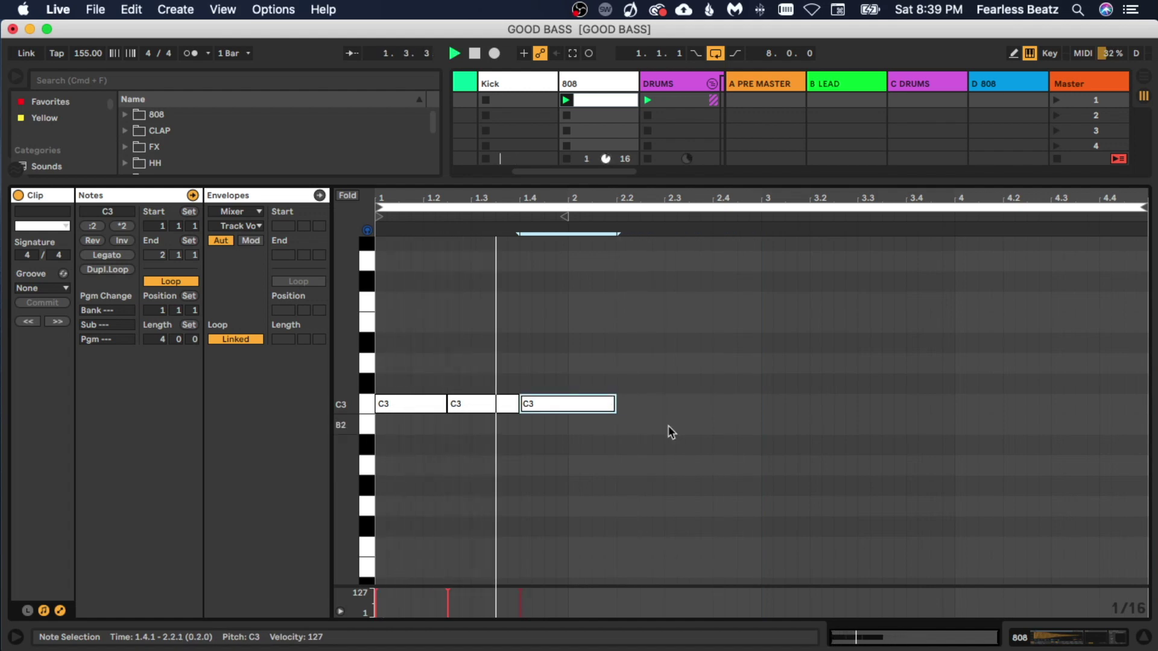
# Duplicate the third C3 note twice and fit the two copies between 2.2.1 and 3.1.1
pyautogui.press('super+d')
pyautogui.press('super+d')
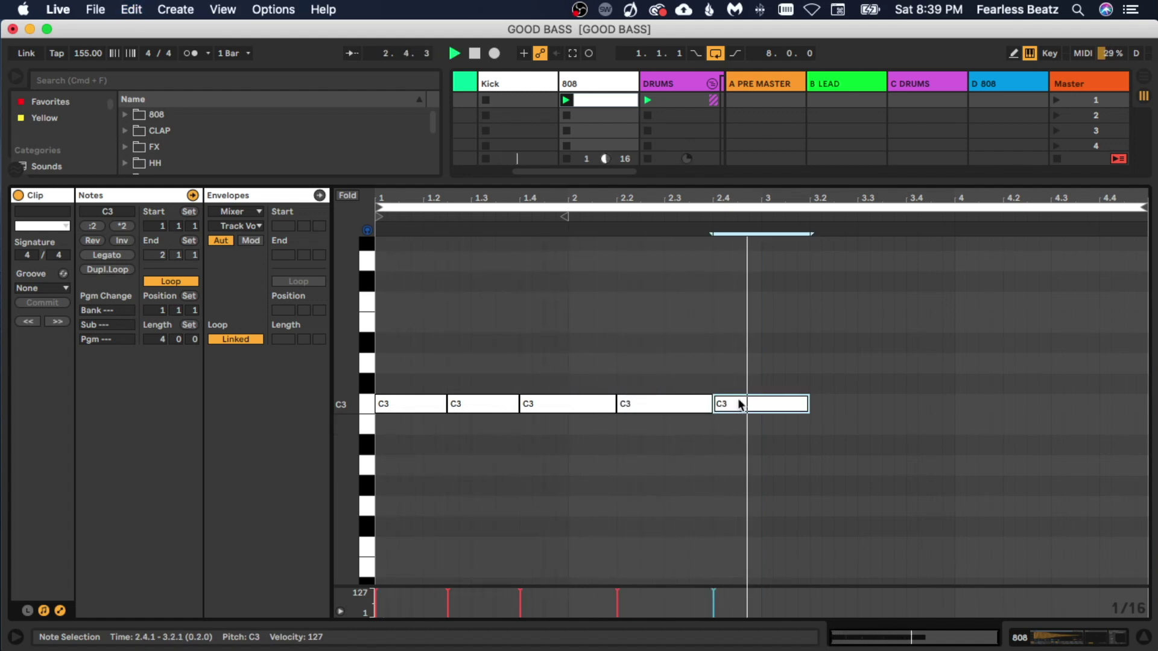
pyautogui.moveTo(739, 406)
pyautogui.mouseDown()
pyautogui.moveTo(718, 408)
pyautogui.moveTo(755, 411)
pyautogui.mouseUp()
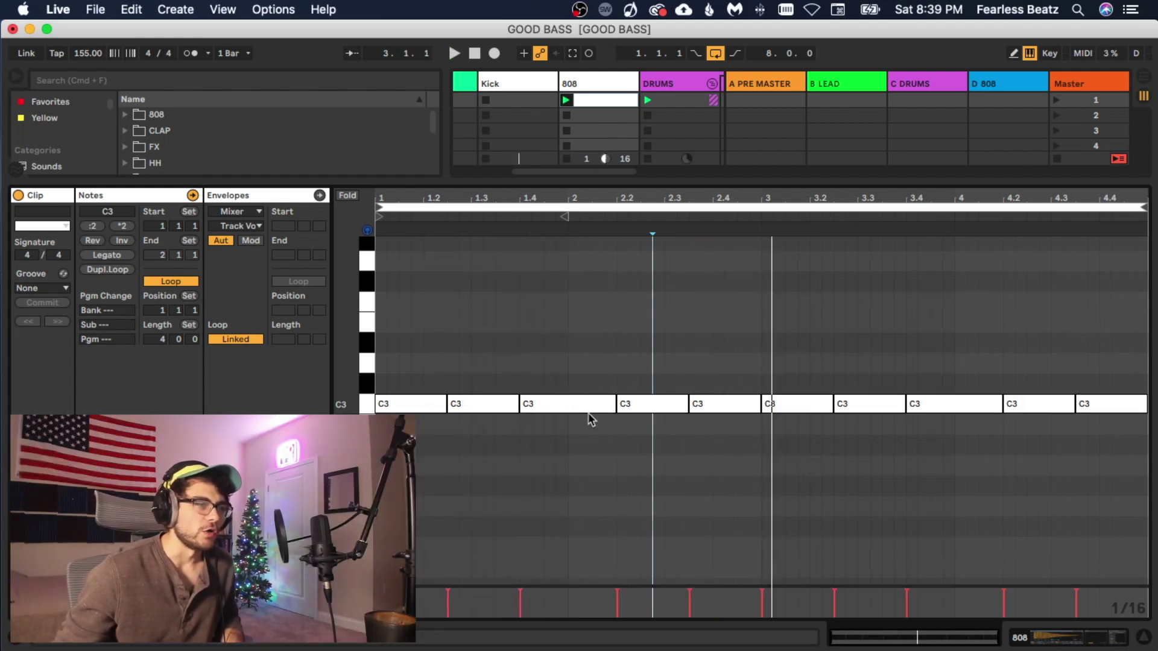
# Place the insert marker at 2.1.1, listen to the continuous C3 pattern and stop playback
pyautogui.moveTo(614, 403)
pyautogui.mouseDown()
pyautogui.moveTo(589, 401)
pyautogui.moveTo(616, 398)
pyautogui.mouseUp()
pyautogui.click(624, 410)
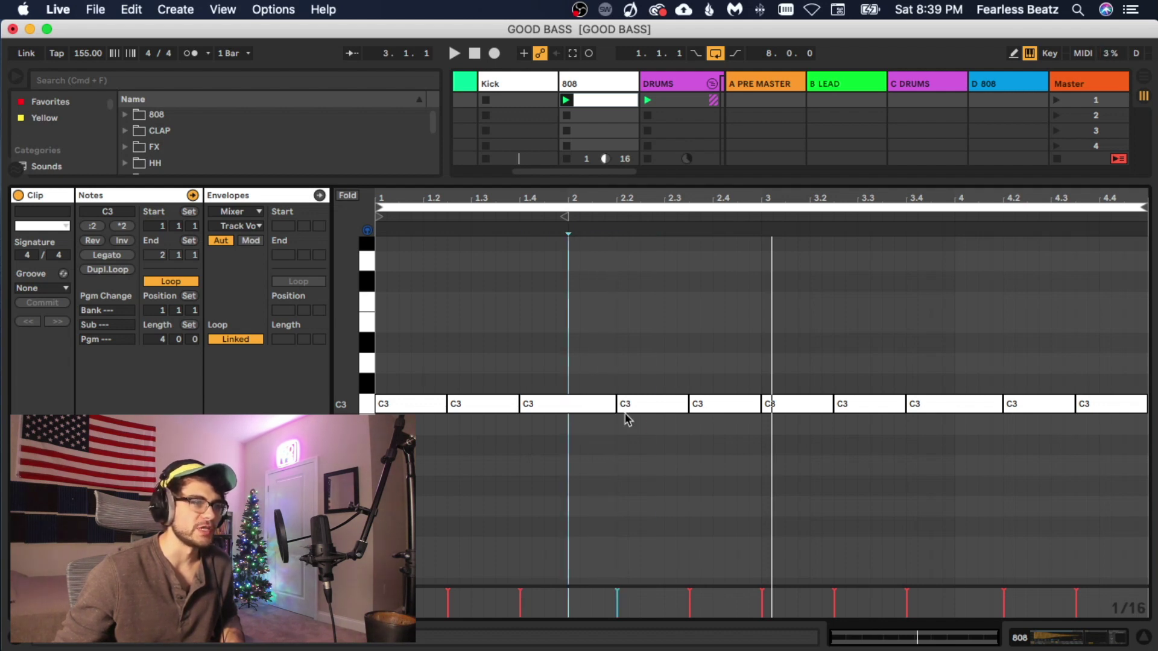
pyautogui.click(569, 465)
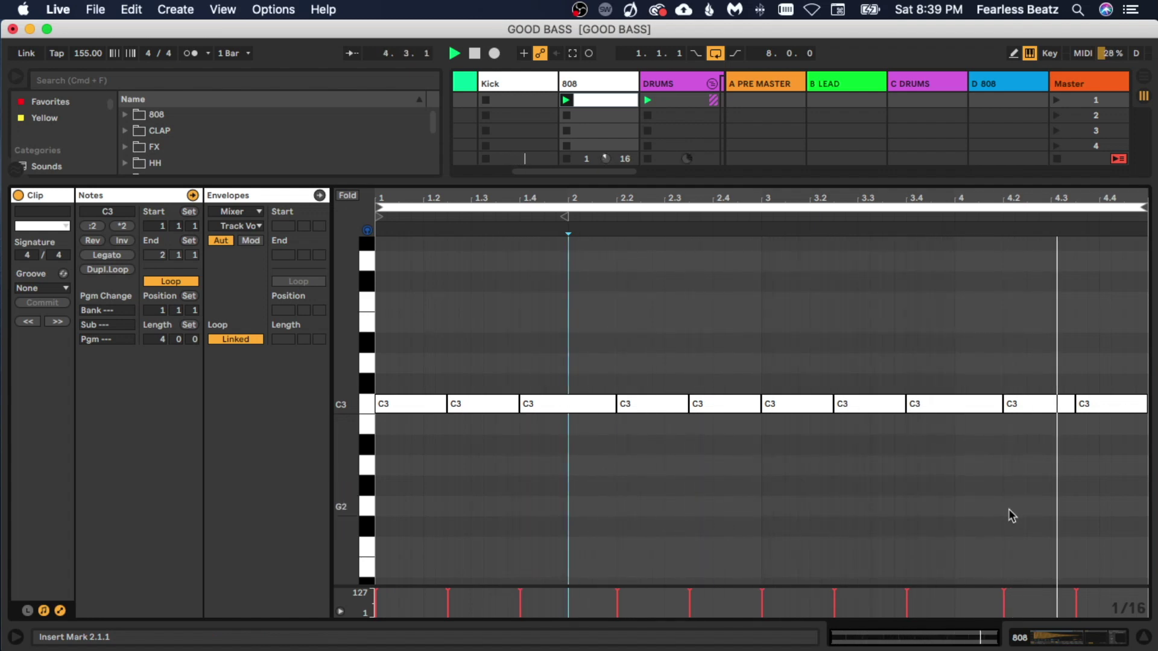
pyautogui.press('space')
# Transpose the five C3 notes in bars 1 and 2 up to G3 and listen to the loop
pyautogui.moveTo(621, 389); pyautogui.dragTo(732, 427)
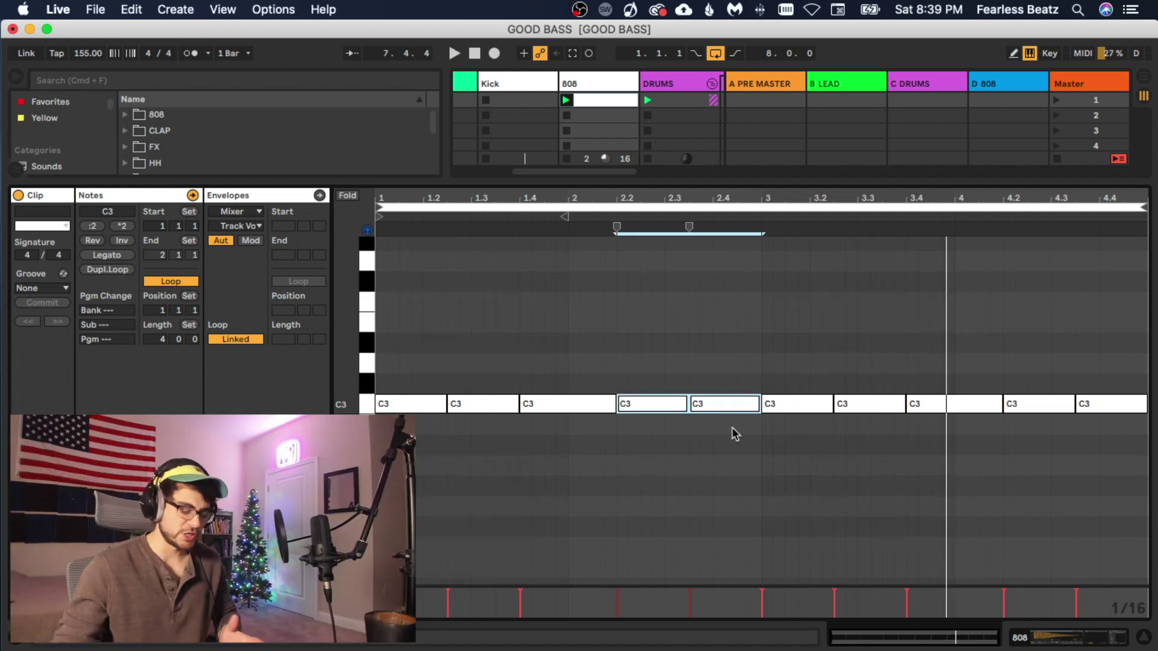
pyautogui.press('Up')
pyautogui.press('Up')
pyautogui.press('Up')
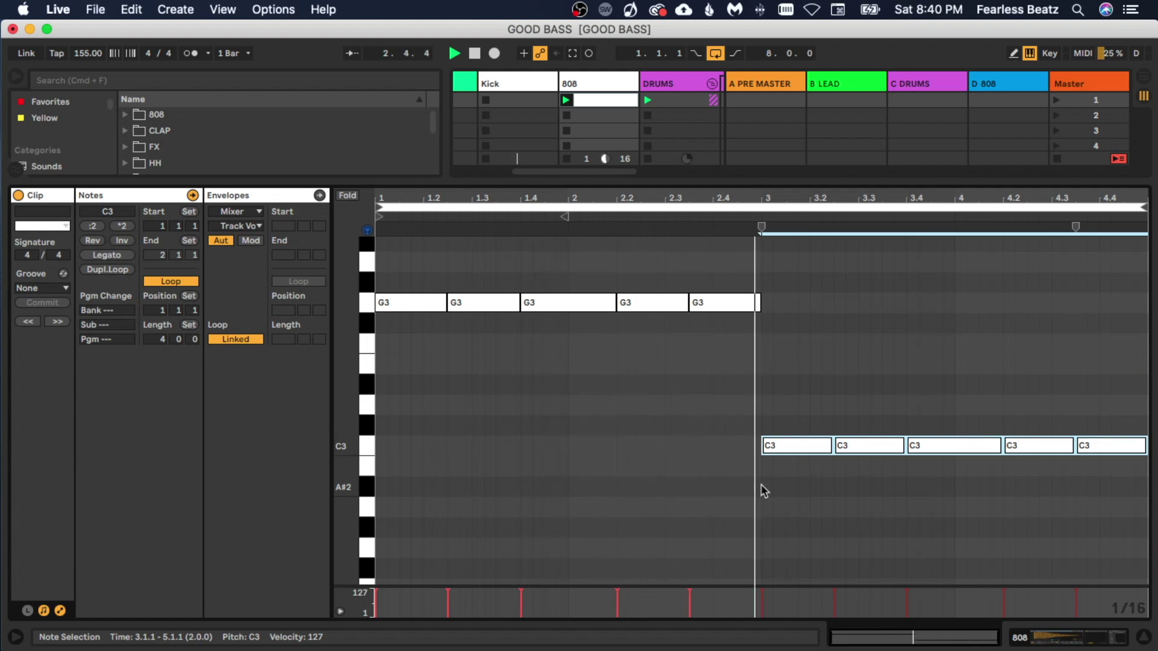
pyautogui.click(762, 488)
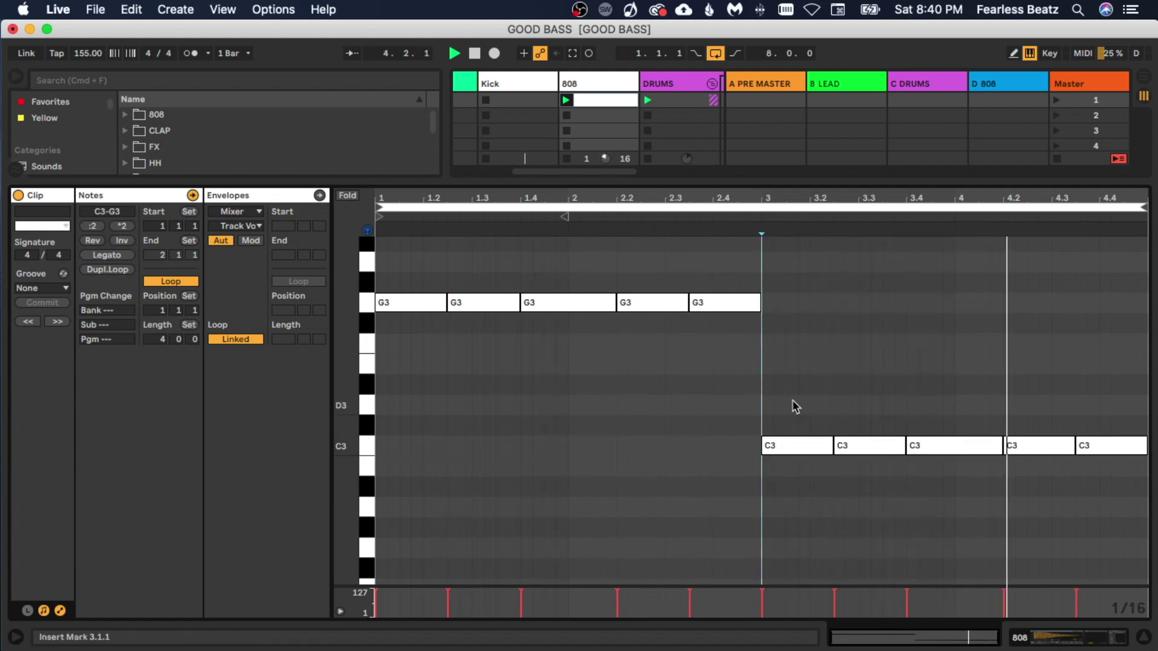
pyautogui.scroll(2, 655, 399)
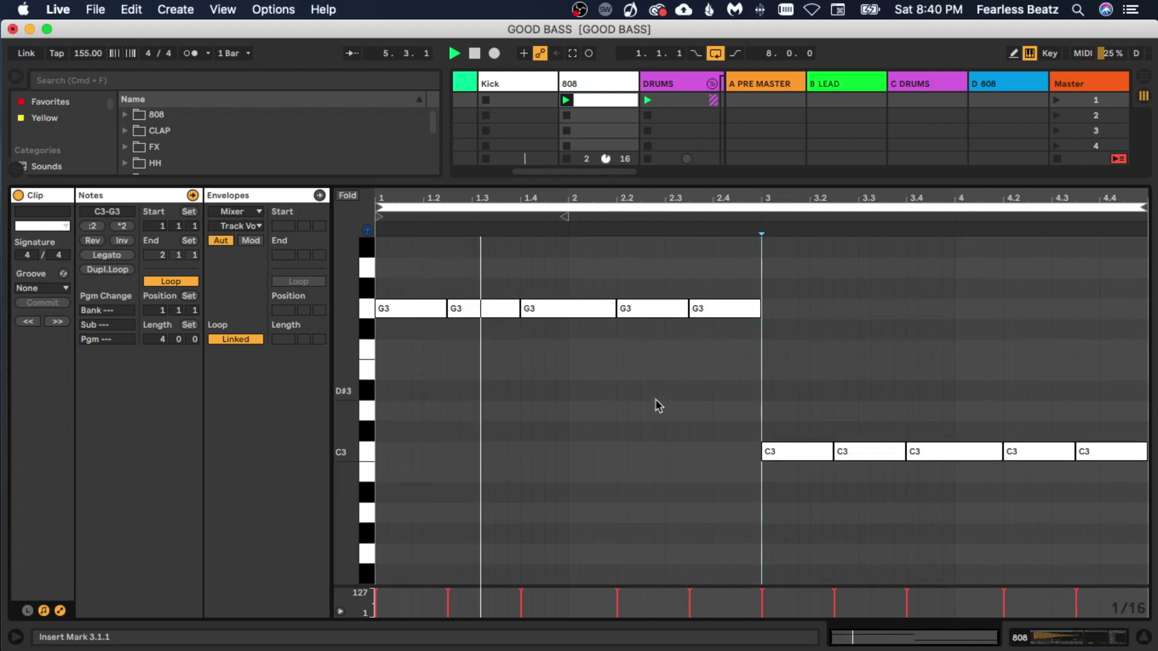
pyautogui.scroll(1, 635, 387)
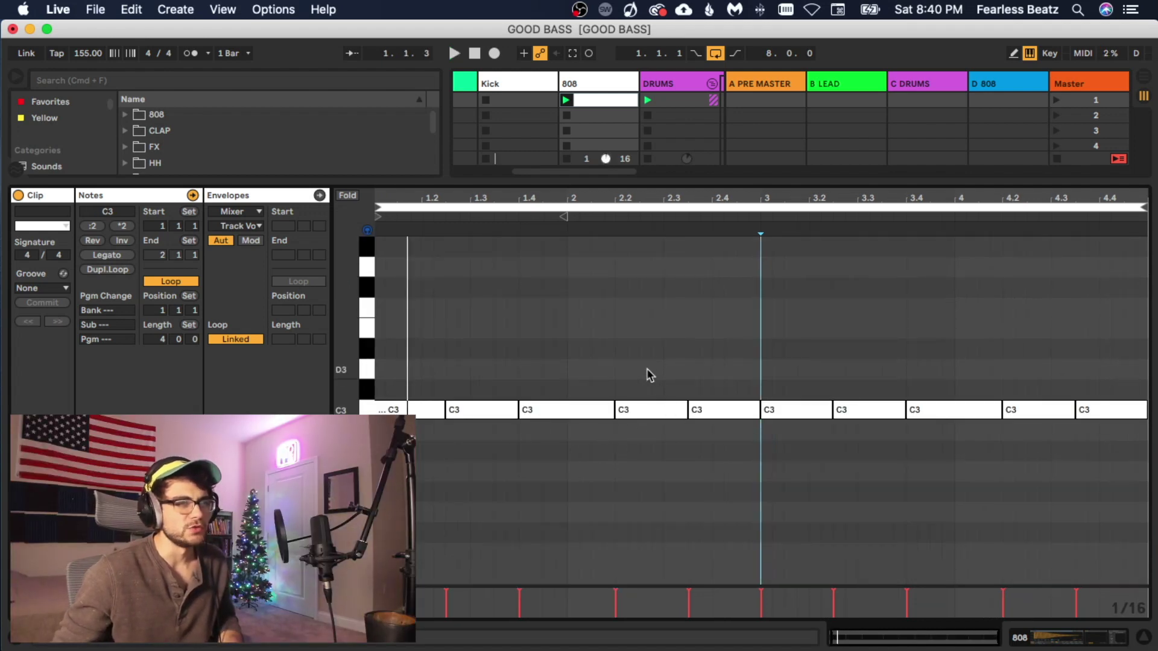
# Delete the C3 note at 2.2.1 from the pair of notes leading into bar 3
pyautogui.moveTo(646, 374); pyautogui.dragTo(731, 457)
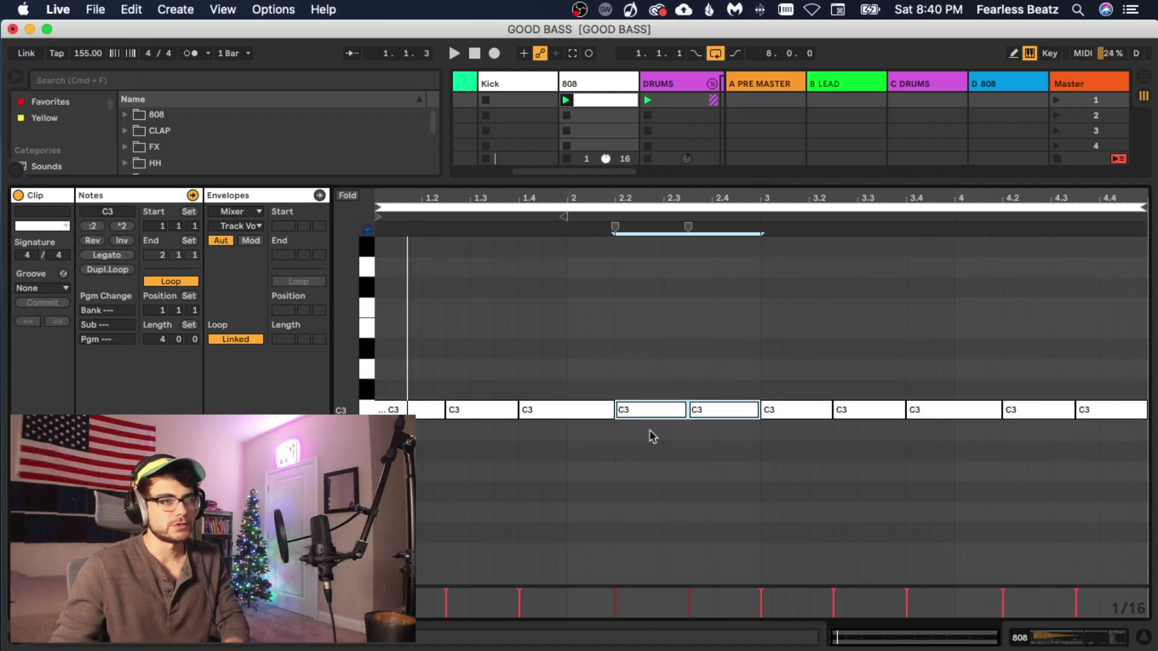
pyautogui.click(646, 409)
pyautogui.press('Delete')
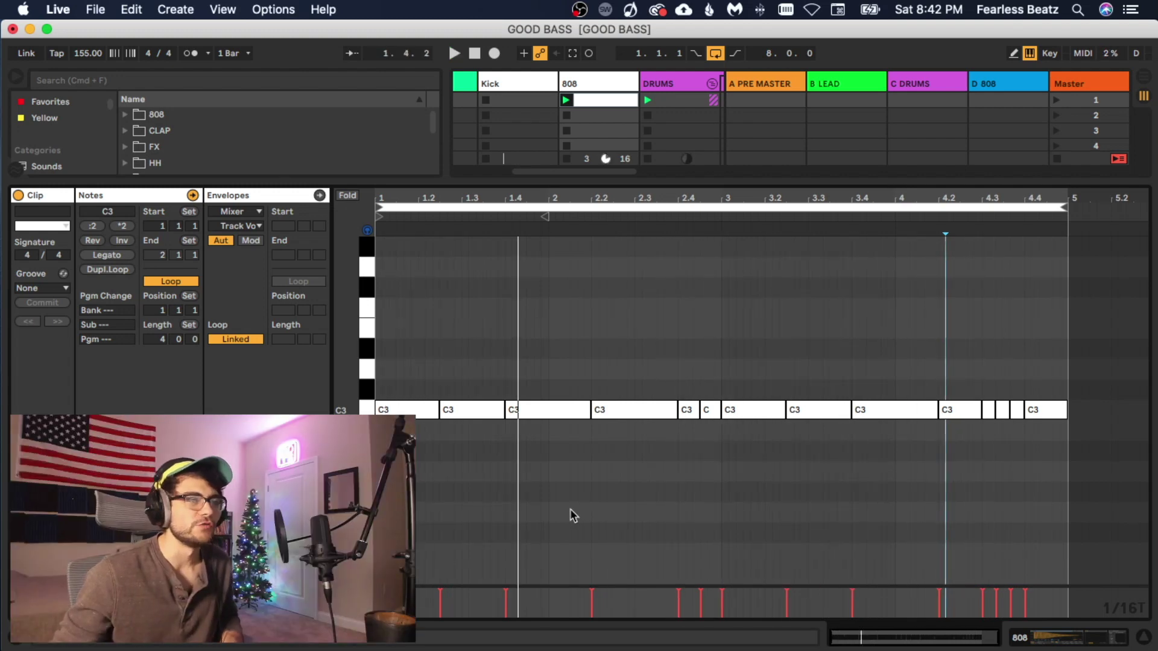
# Delete the C3 notes at 1.4.1 and 2.2.1 to open a gap in the first two bars
pyautogui.click(506, 441)
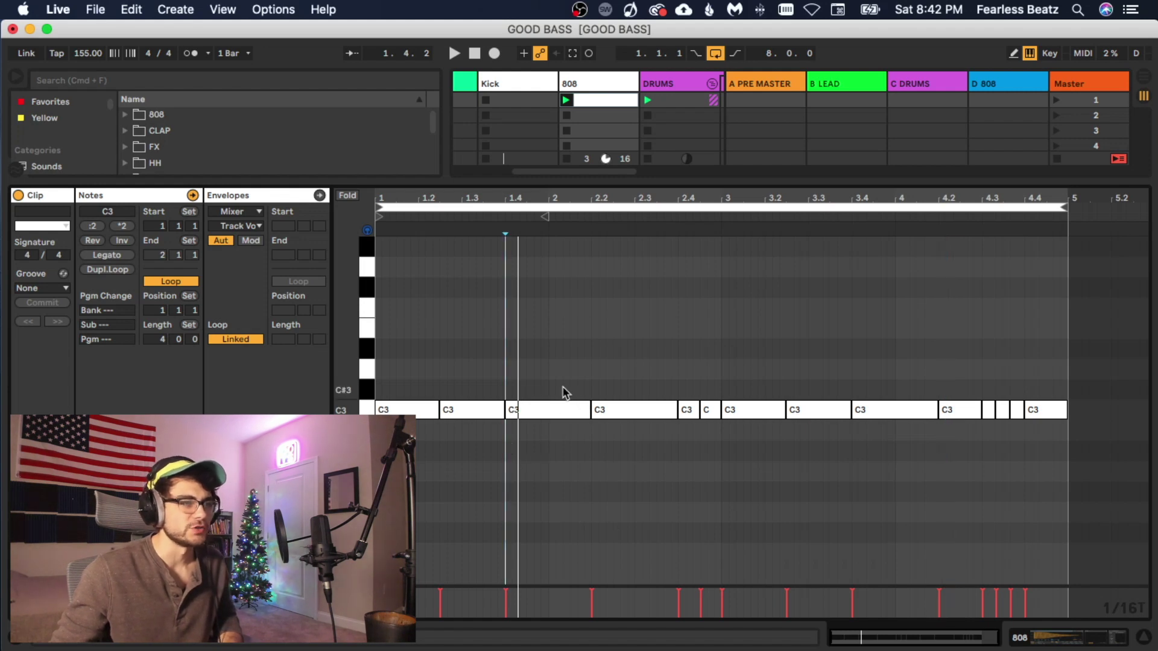
pyautogui.moveTo(545, 354); pyautogui.dragTo(589, 465)
pyautogui.press('Delete')
pyautogui.moveTo(605, 345); pyautogui.dragTo(647, 448)
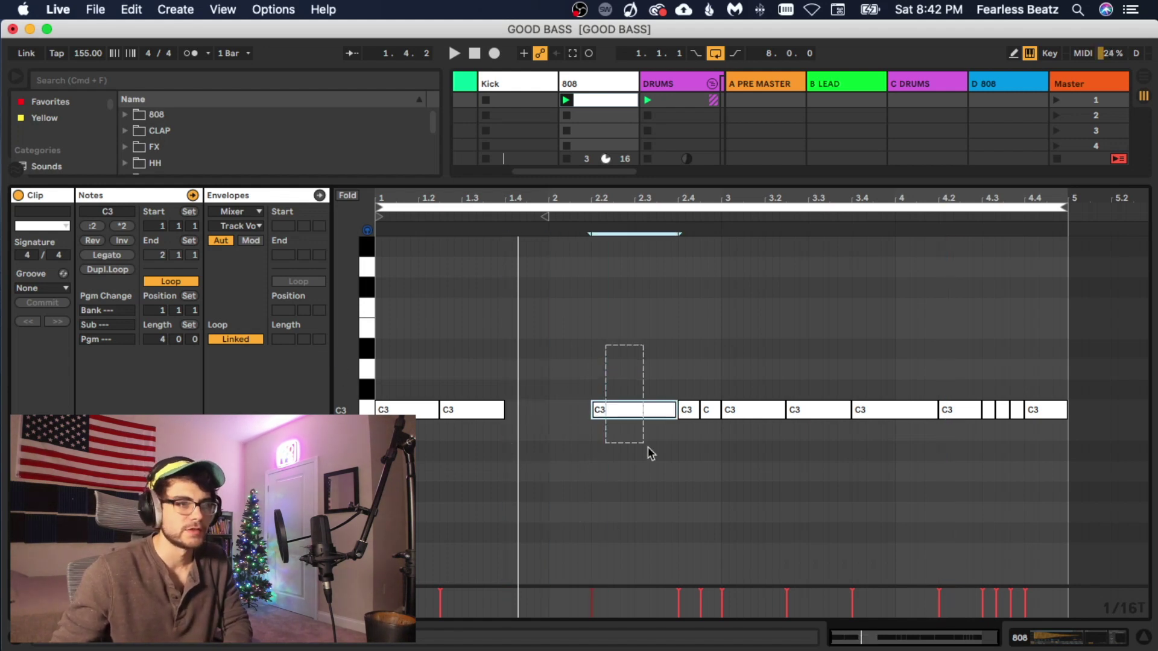
pyautogui.press('Delete')
# Delete the C3 notes at 3.4.1 and 4.2.1 and move the three short triplet notes to 4.4.1
pyautogui.moveTo(899, 362)
pyautogui.mouseDown()
pyautogui.moveTo(905, 397)
pyautogui.moveTo(941, 450)
pyautogui.mouseUp()
pyautogui.press('Delete')
pyautogui.moveTo(970, 392); pyautogui.dragTo(1031, 417)
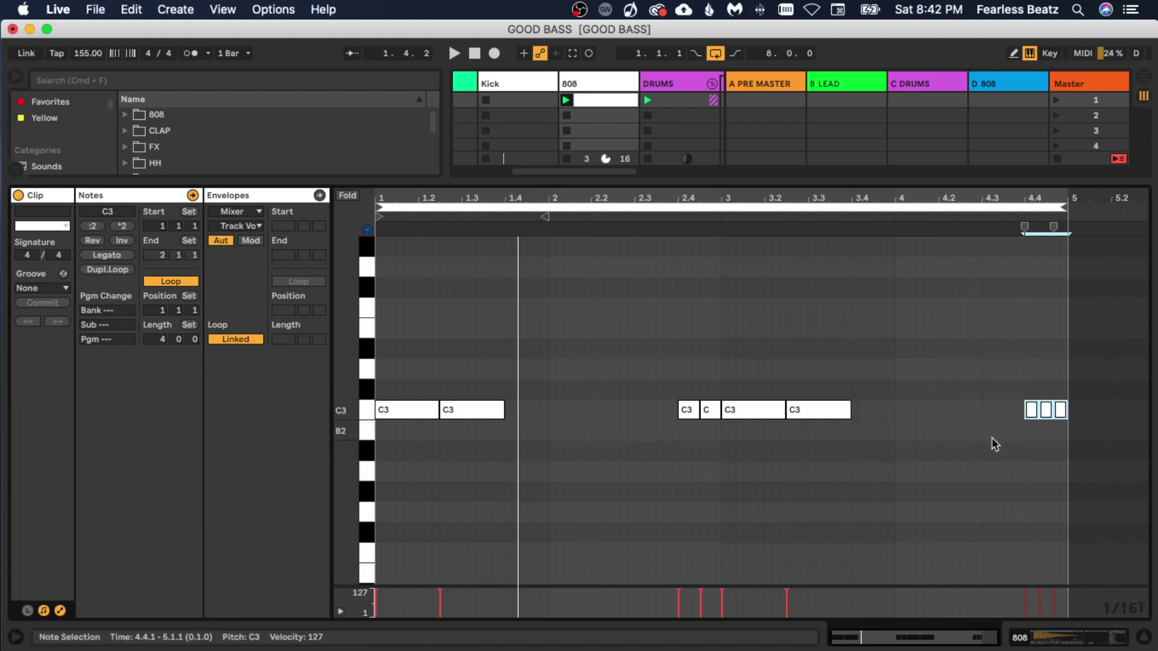
# Extend the C3 note at 1.2.3 to 2.4.1 and the one at 3.2.3 to 4.4.1, and play the loop
pyautogui.click(501, 405)
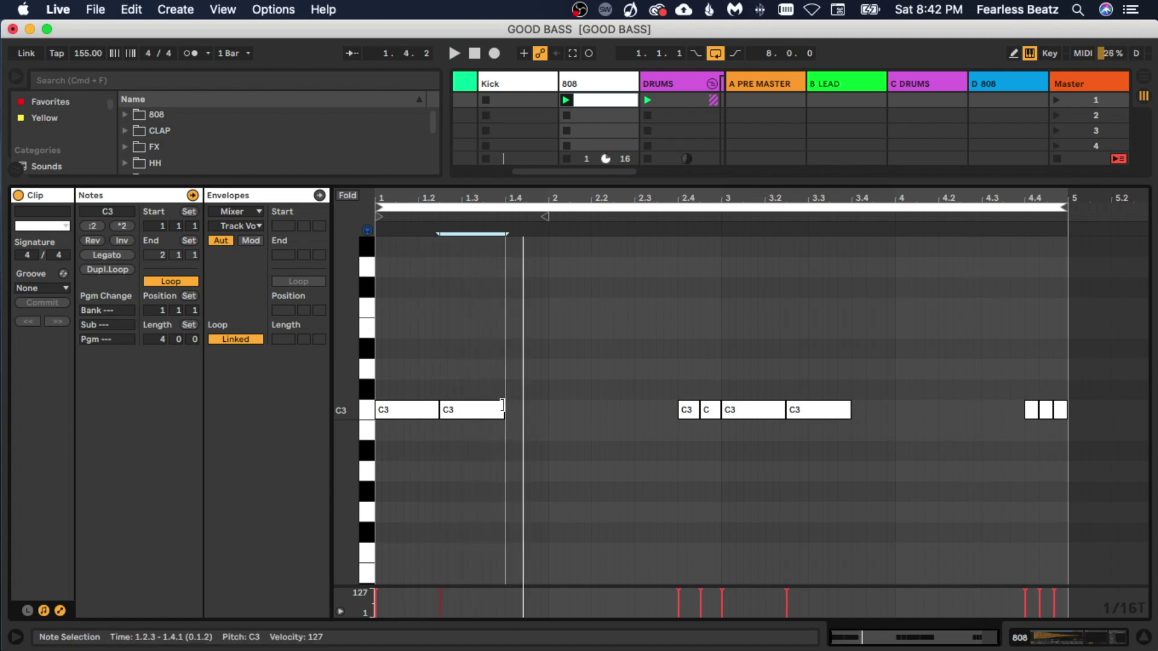
pyautogui.moveTo(502, 405); pyautogui.dragTo(700, 411)
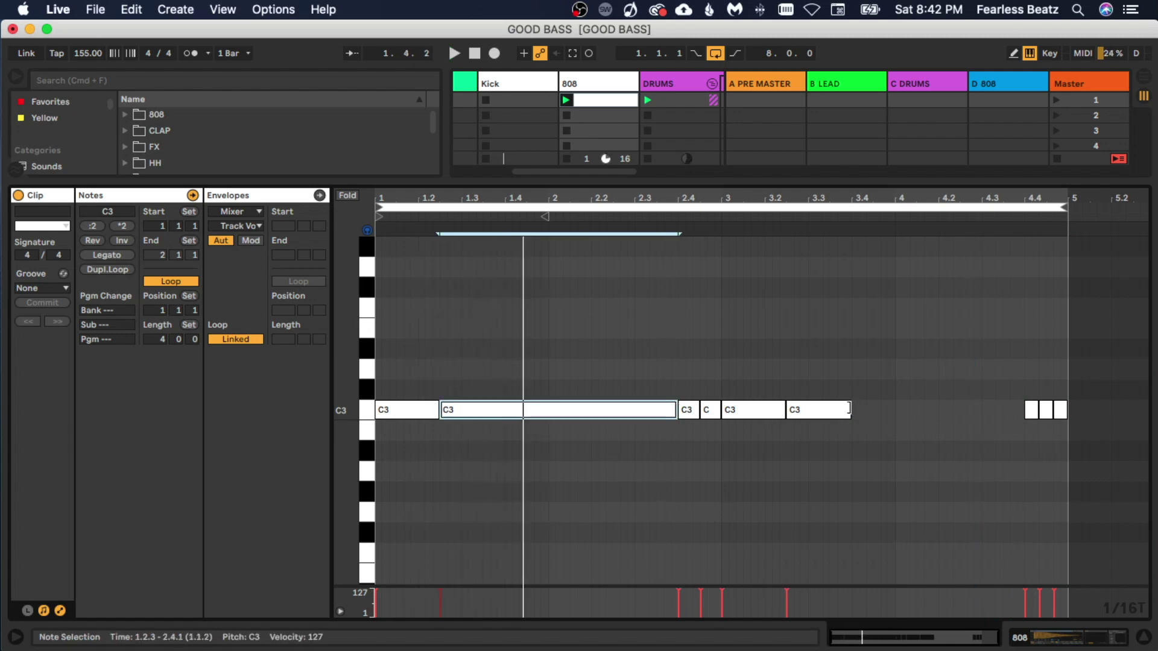
pyautogui.moveTo(849, 409); pyautogui.dragTo(971, 410)
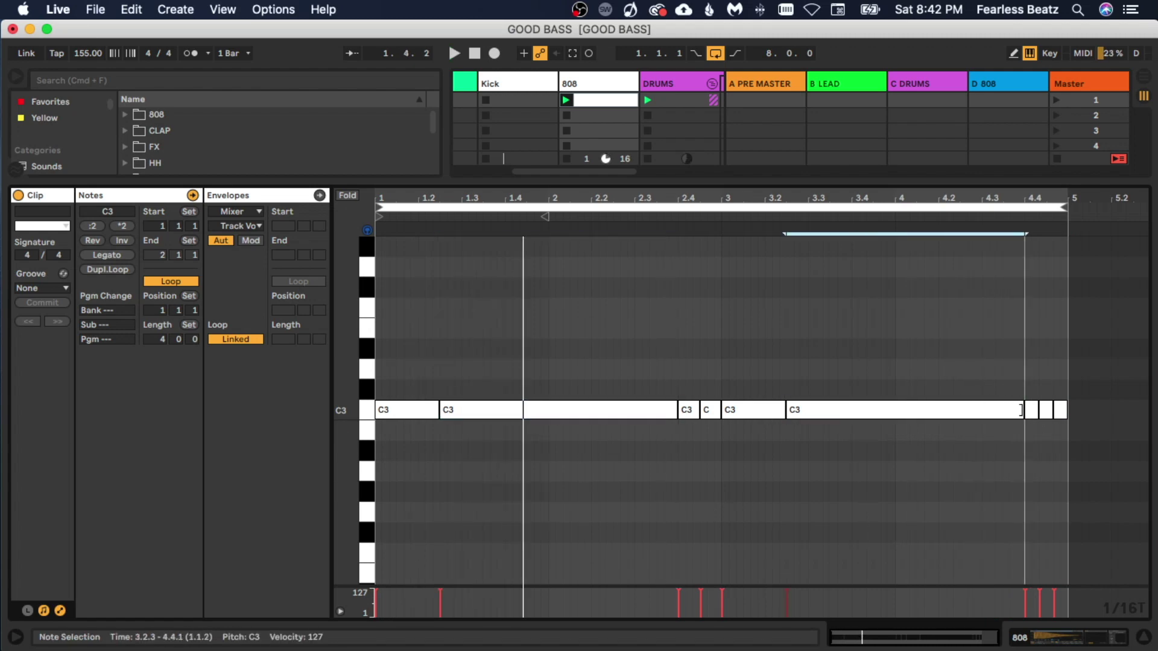
pyautogui.press('space')
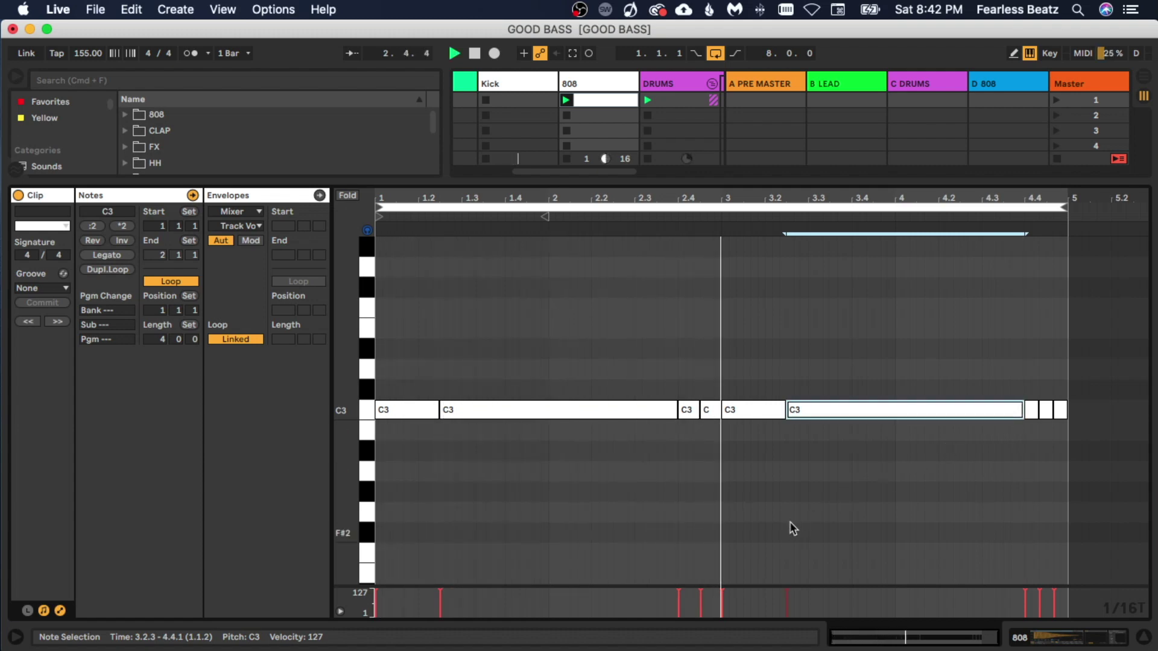
# Replace the two short notes before bar 3 with one C3 note from 2.3.3 to 3.1.1 and listen to the loop
pyautogui.click(690, 397)
pyautogui.press('space')
pyautogui.moveTo(693, 403); pyautogui.dragTo(678, 402)
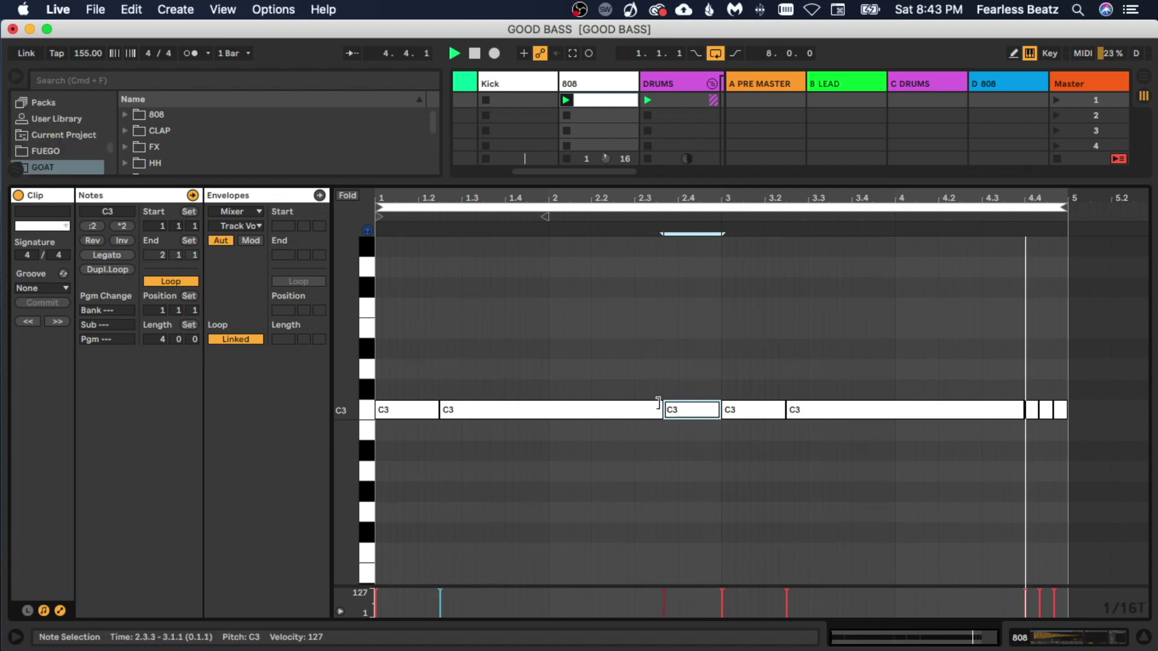
pyautogui.press('space')
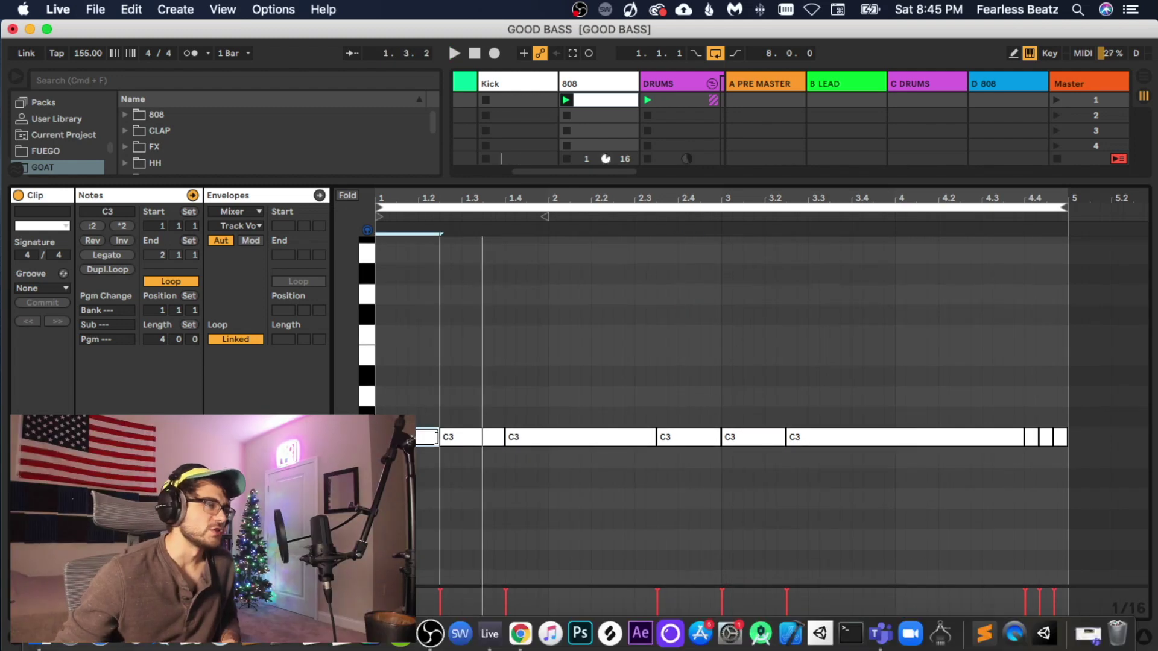
# Divide the opening C3 note into a short note at 1.1.1 and a second note from 1.1.3 to 1.2.3
pyautogui.moveTo(435, 438); pyautogui.dragTo(422, 437)
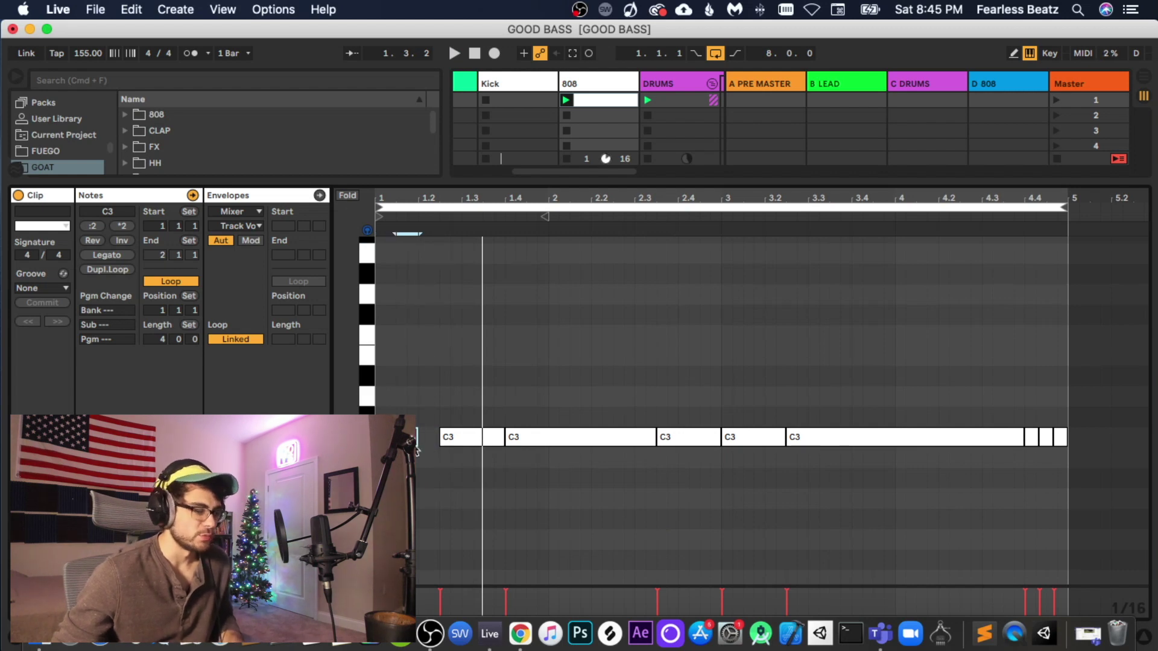
pyautogui.press('space')
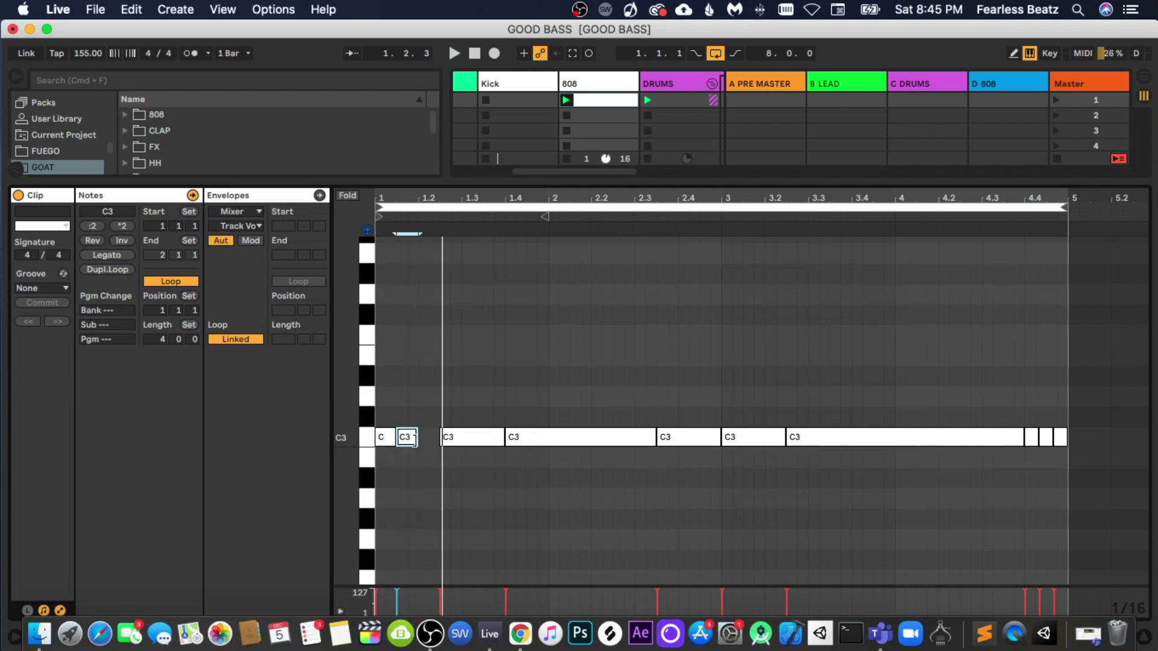
pyautogui.moveTo(416, 439); pyautogui.dragTo(438, 438)
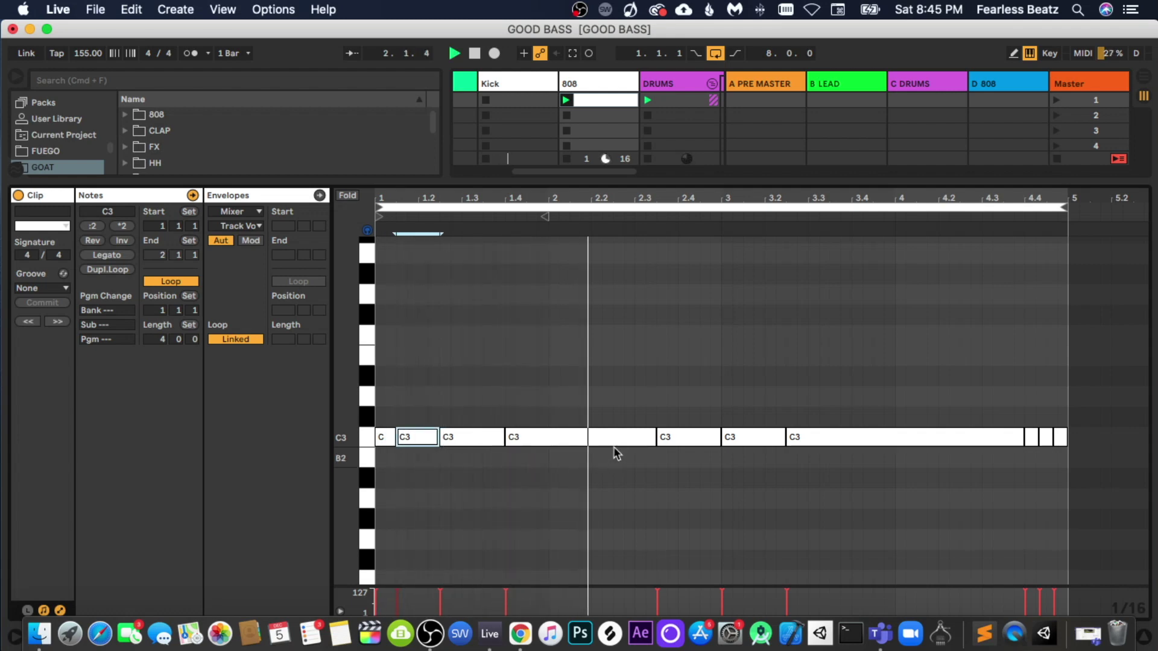
# Try to shorten the C3 note at 1.4.1 to end at 2.2.1 and duplicate it directly after itself
pyautogui.moveTo(651, 437); pyautogui.dragTo(589, 438)
pyautogui.press('super+d')
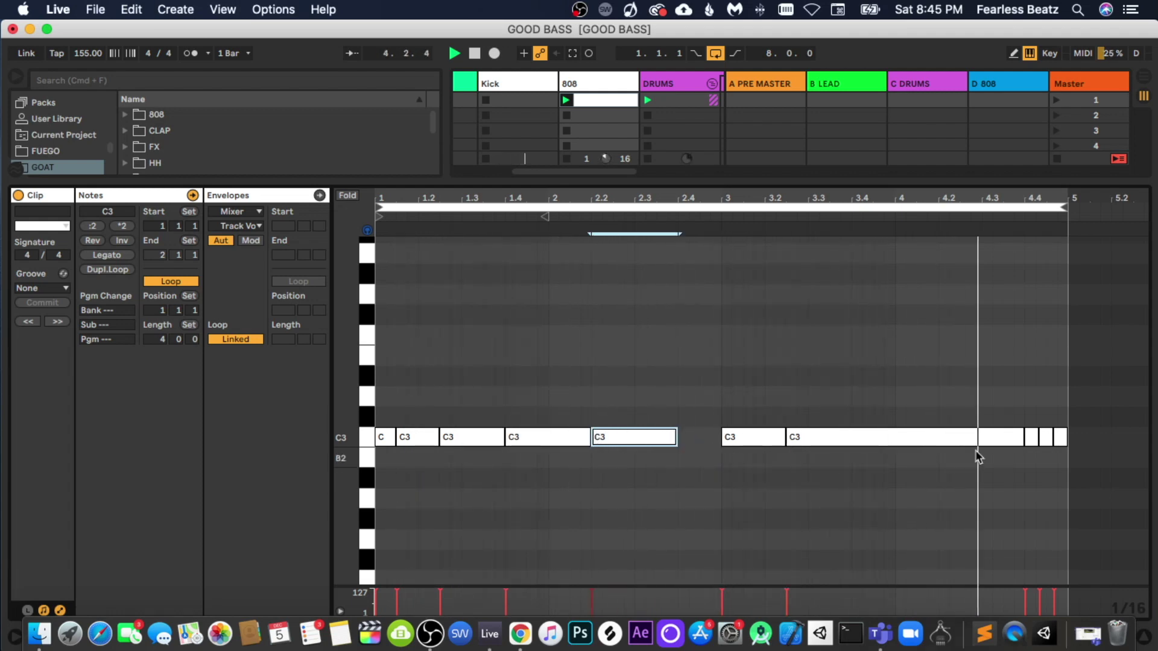
pyautogui.press('super+z')
# Turn on the 1/16 triplet grid, add a three-note C3 roll from 2.4.3 to 3.1.1 with the first velocity at 96, and listen
pyautogui.click(719, 492)
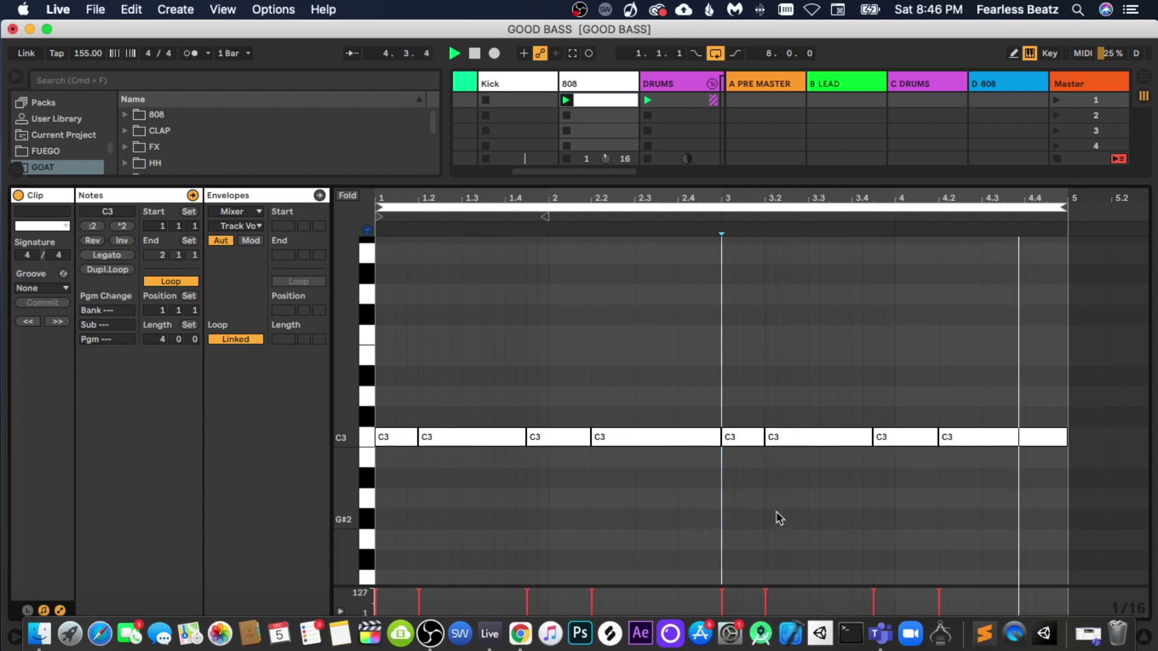
pyautogui.rightClick(626, 439)
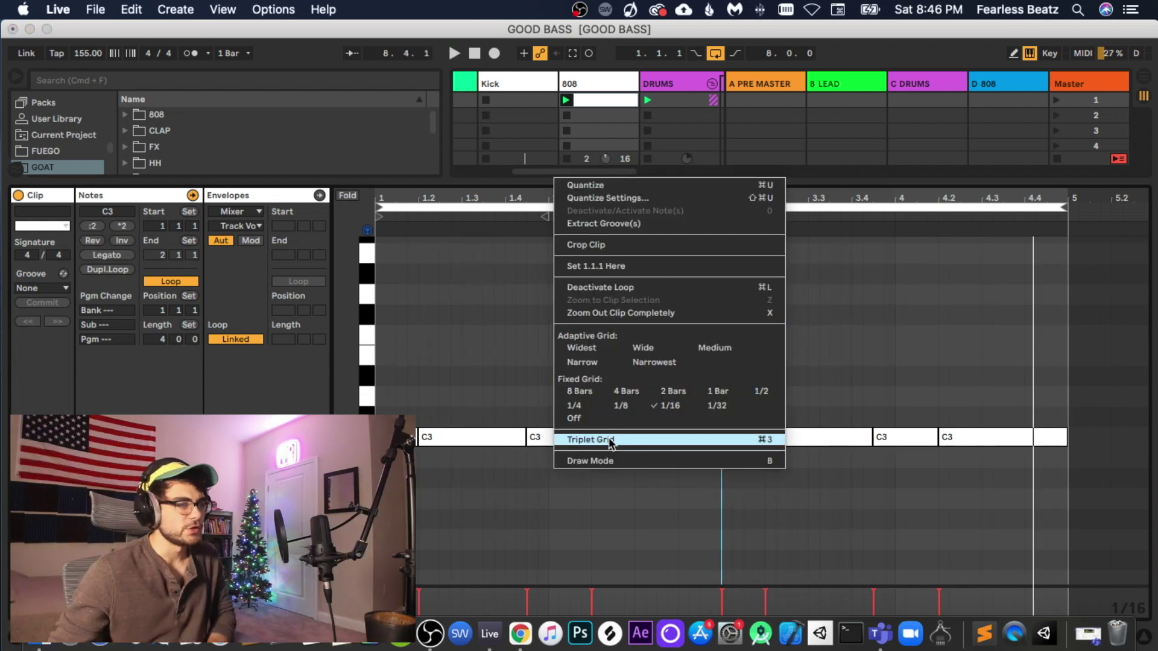
pyautogui.click(610, 441)
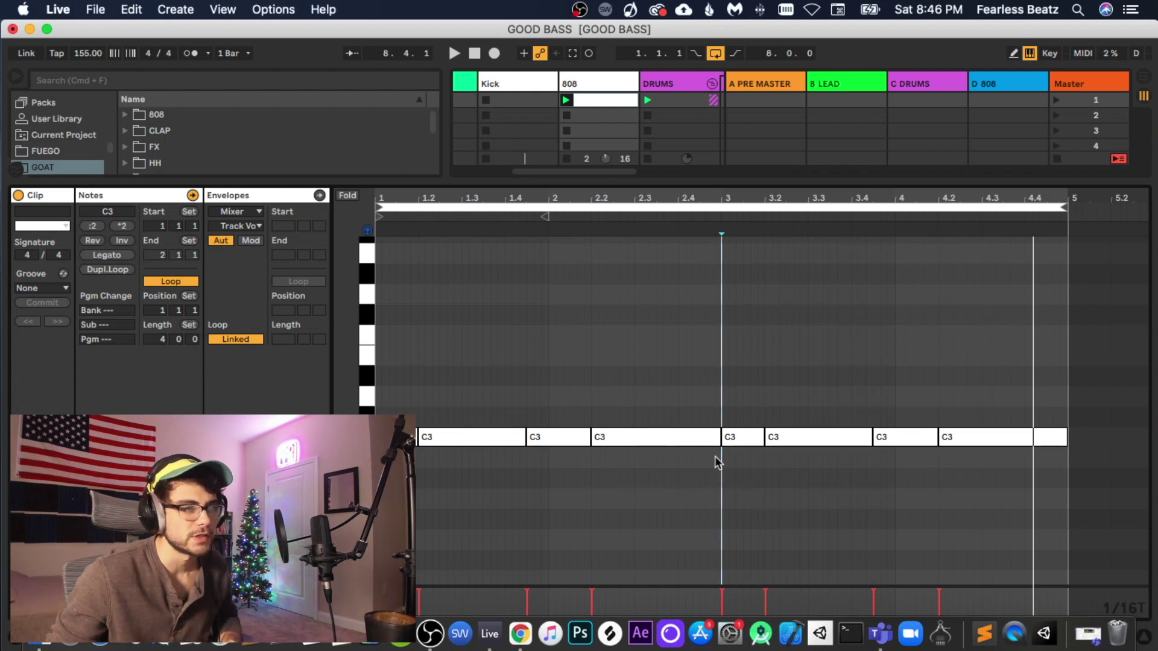
pyautogui.moveTo(702, 437); pyautogui.dragTo(718, 436)
pyautogui.moveTo(712, 602); pyautogui.dragTo(711, 599)
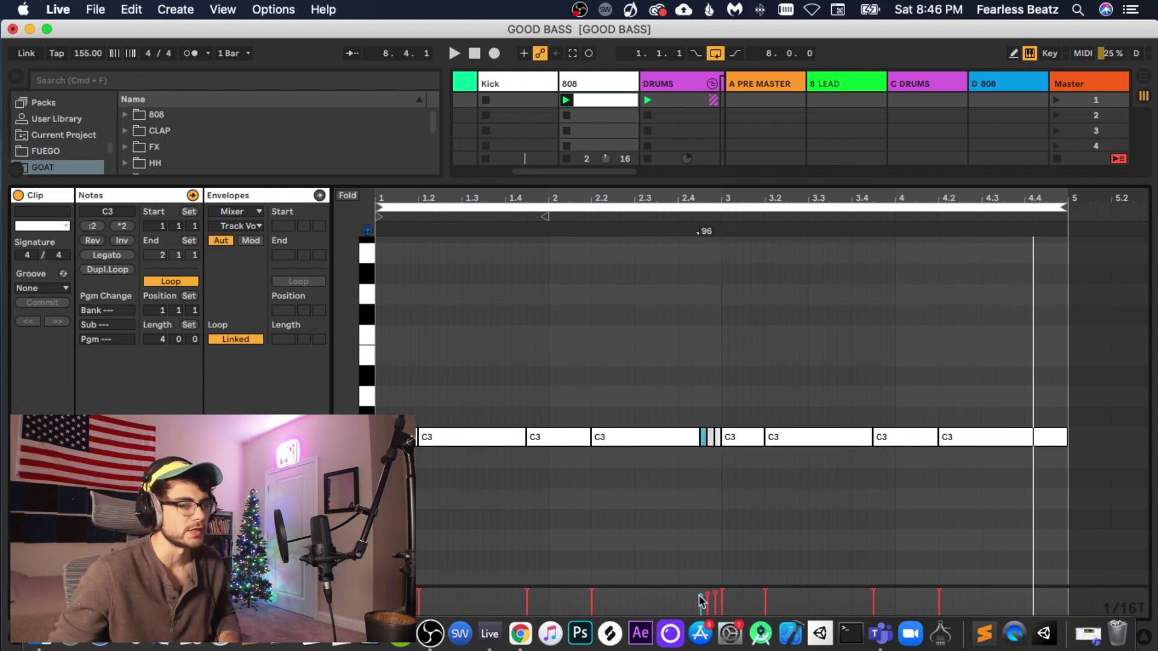
pyautogui.press('space')
pyautogui.click(717, 543)
pyautogui.click(844, 540)
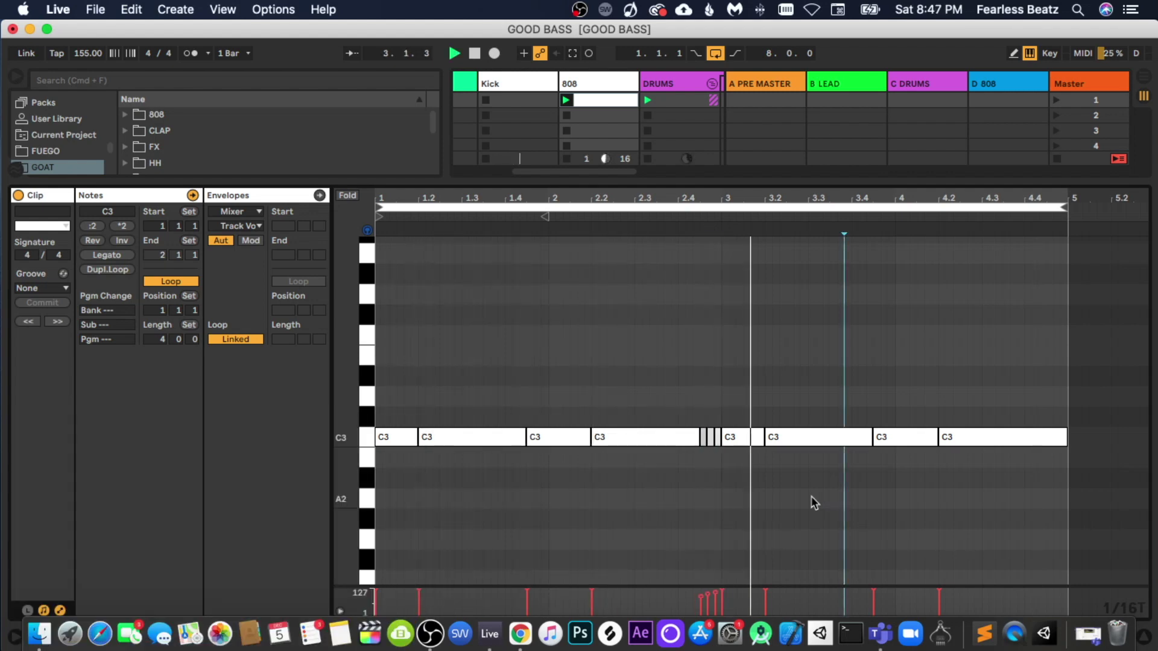
# Set the grid to 1/8 triplet and widen the three-note C3 roll so it runs from 2.4.1 to 3.1.1
pyautogui.rightClick(695, 475)
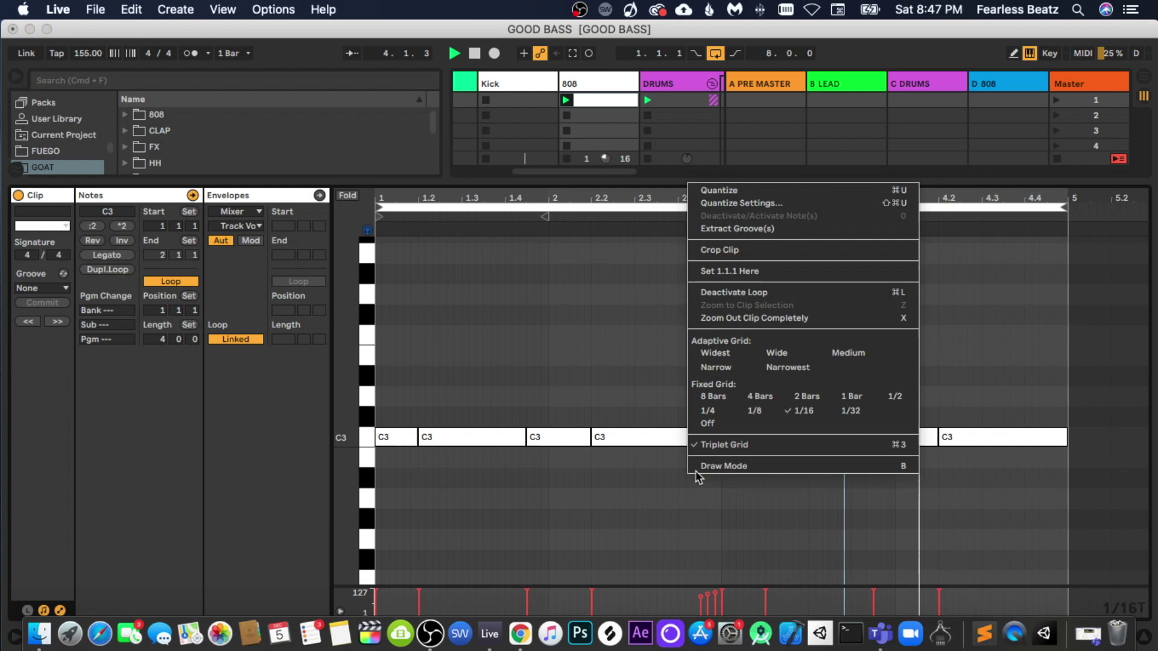
pyautogui.click(724, 491)
pyautogui.rightClick(719, 494)
pyautogui.click(778, 410)
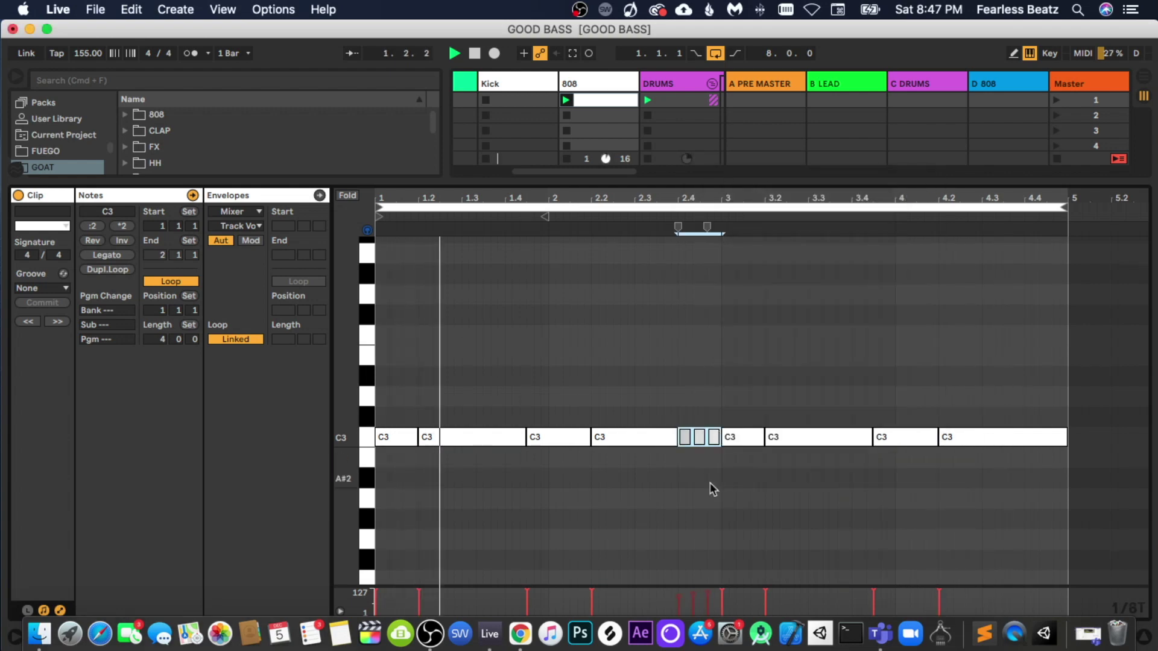
pyautogui.click(713, 489)
pyautogui.click(685, 496)
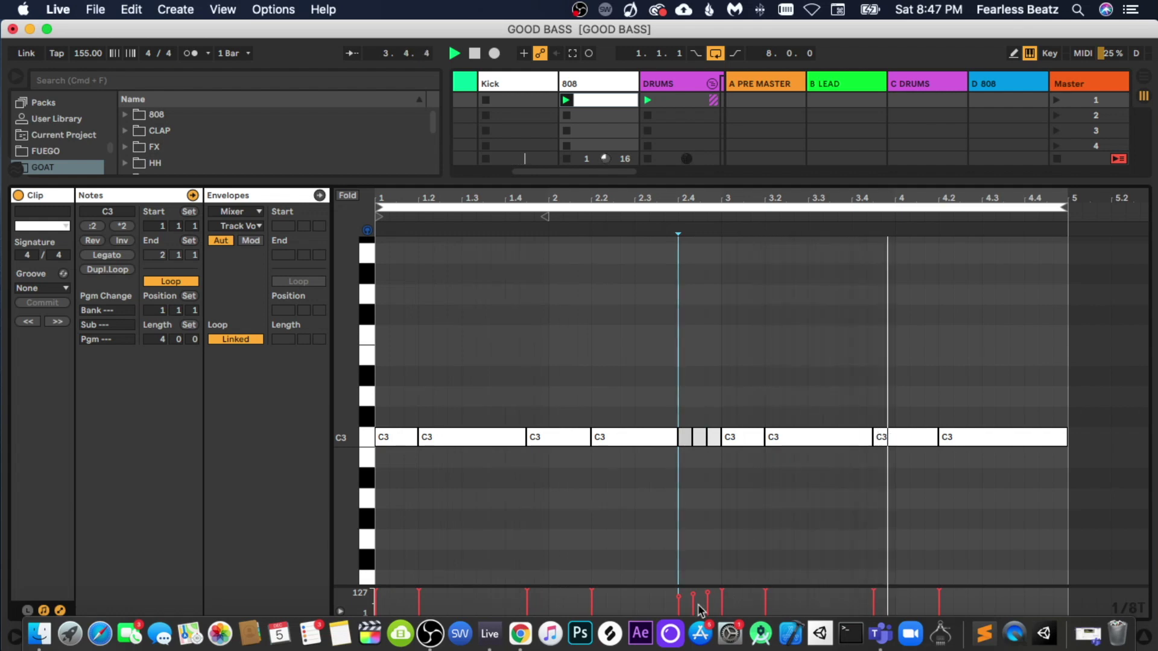
# Add a roll of twelve 1/64 triplet C3 notes from 4.1.3 to 4.2.1 at velocity 103 and listen to the full loop
pyautogui.moveTo(684, 414); pyautogui.dragTo(724, 464)
pyautogui.press('z')
pyautogui.press('space')
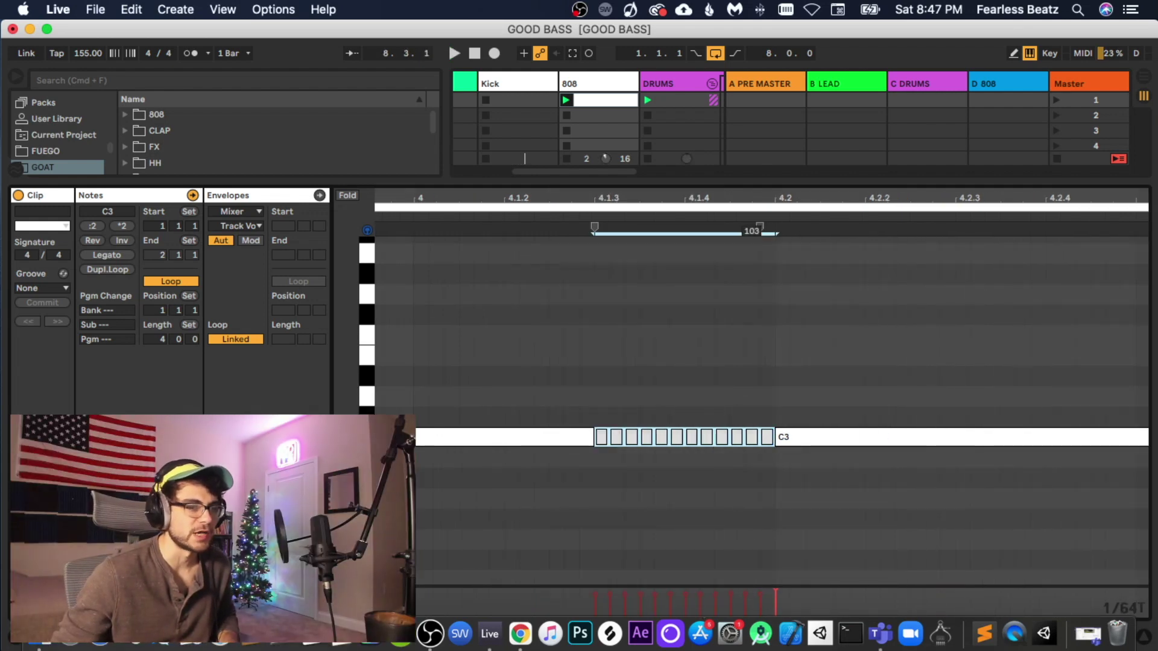
pyautogui.click(752, 512)
pyautogui.press('space')
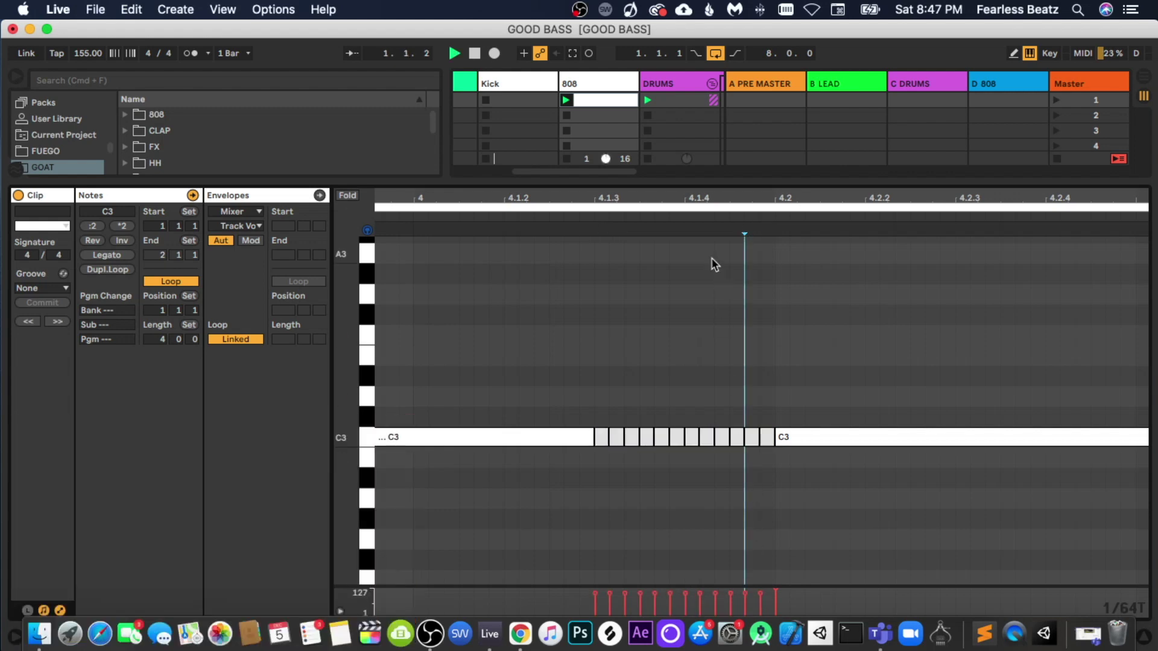
pyautogui.moveTo(706, 198); pyautogui.dragTo(994, 198)
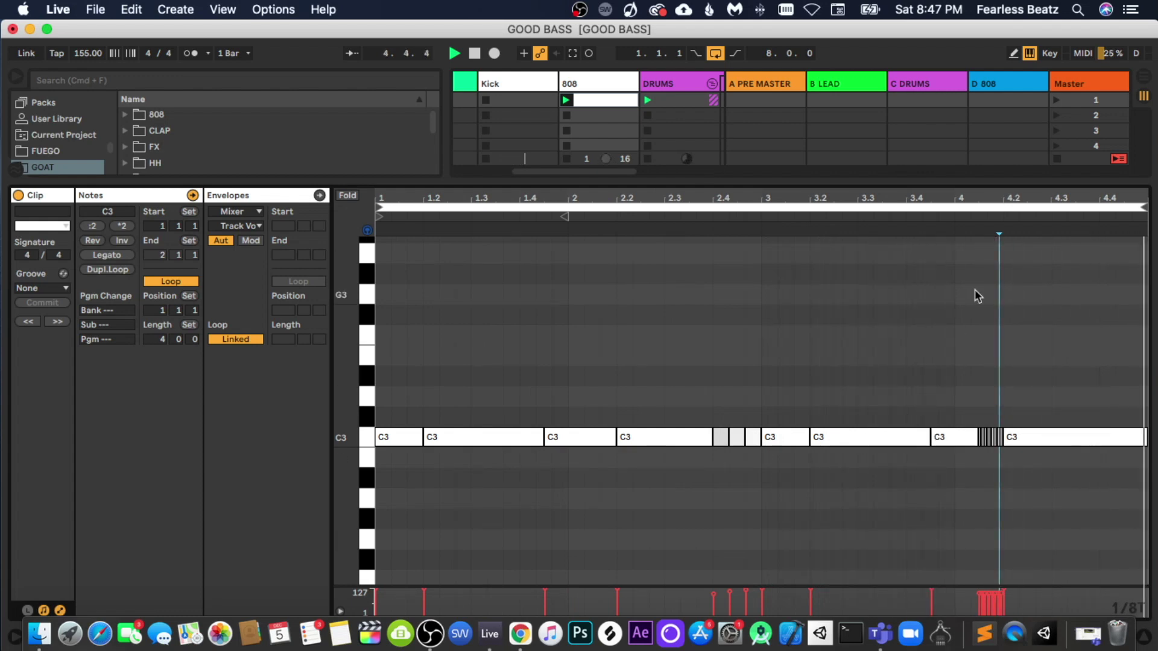
pyautogui.click(940, 365)
pyautogui.press('space')
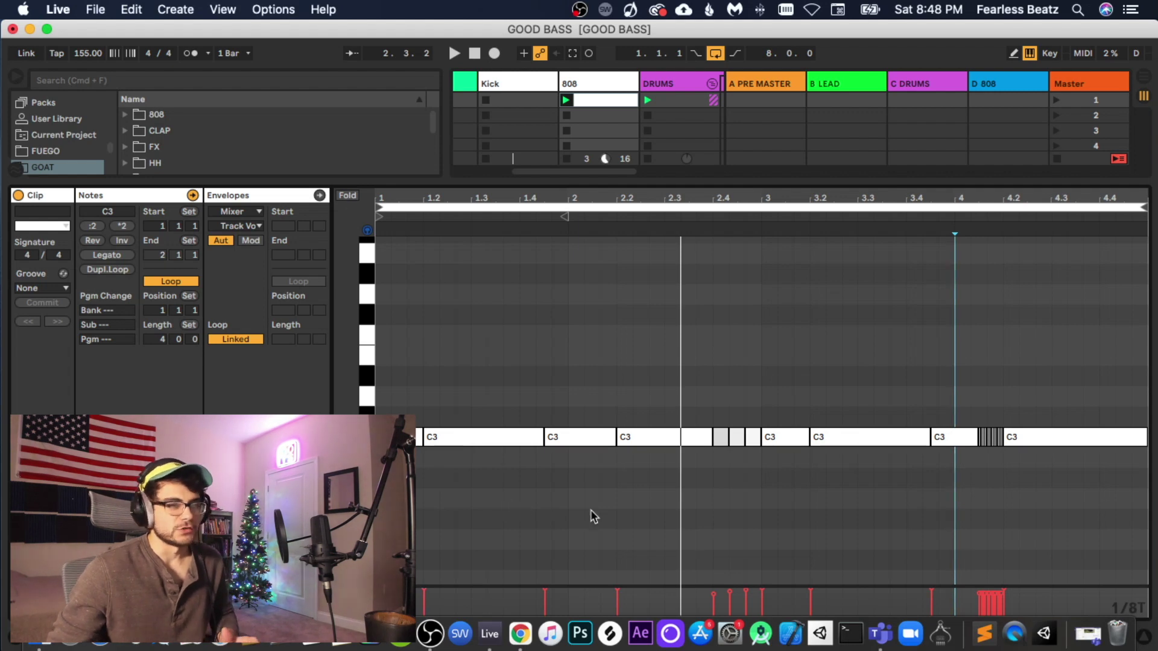
pyautogui.moveTo(727, 398); pyautogui.dragTo(763, 480)
pyautogui.click(750, 441)
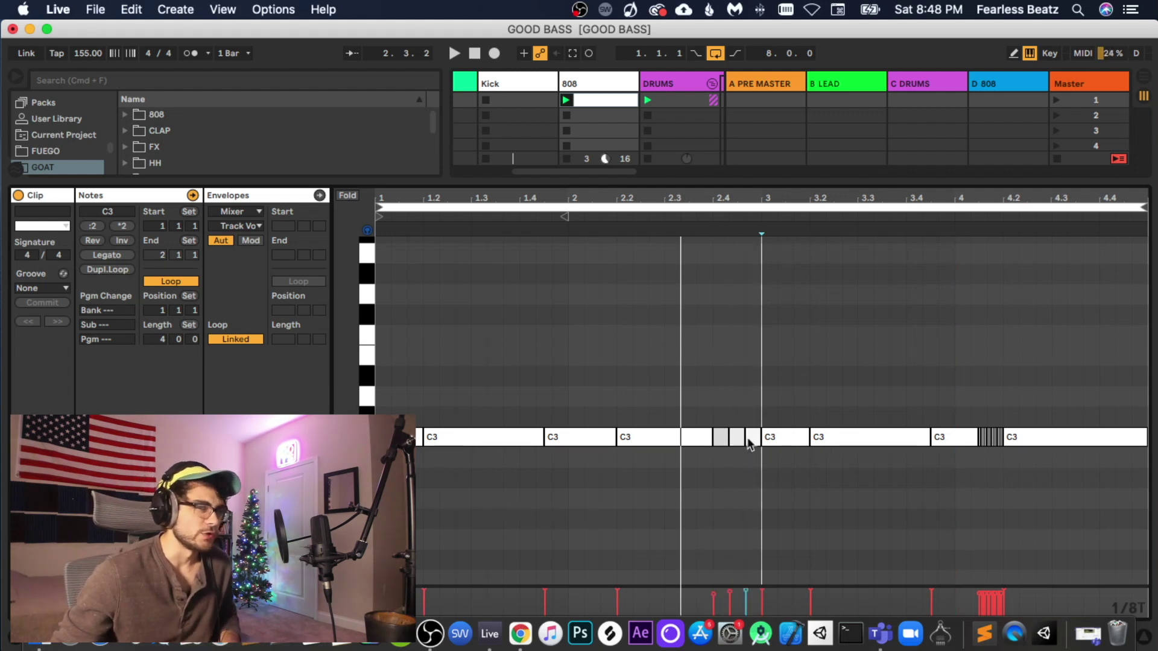
pyautogui.click(770, 468)
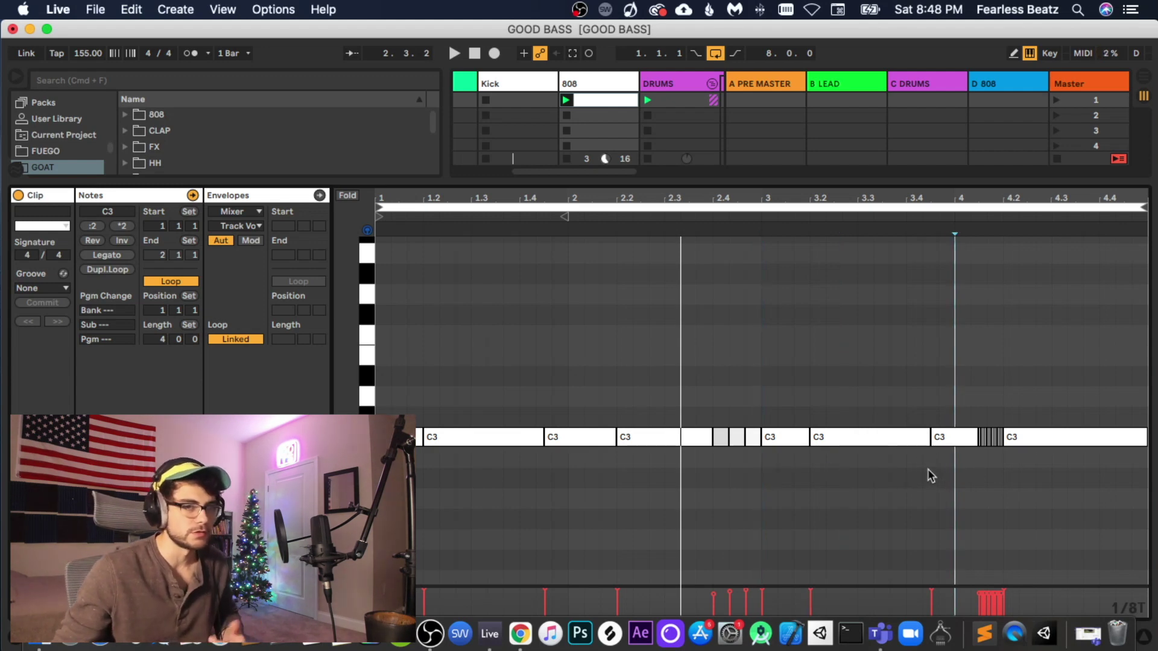
pyautogui.click(929, 470)
pyautogui.click(910, 479)
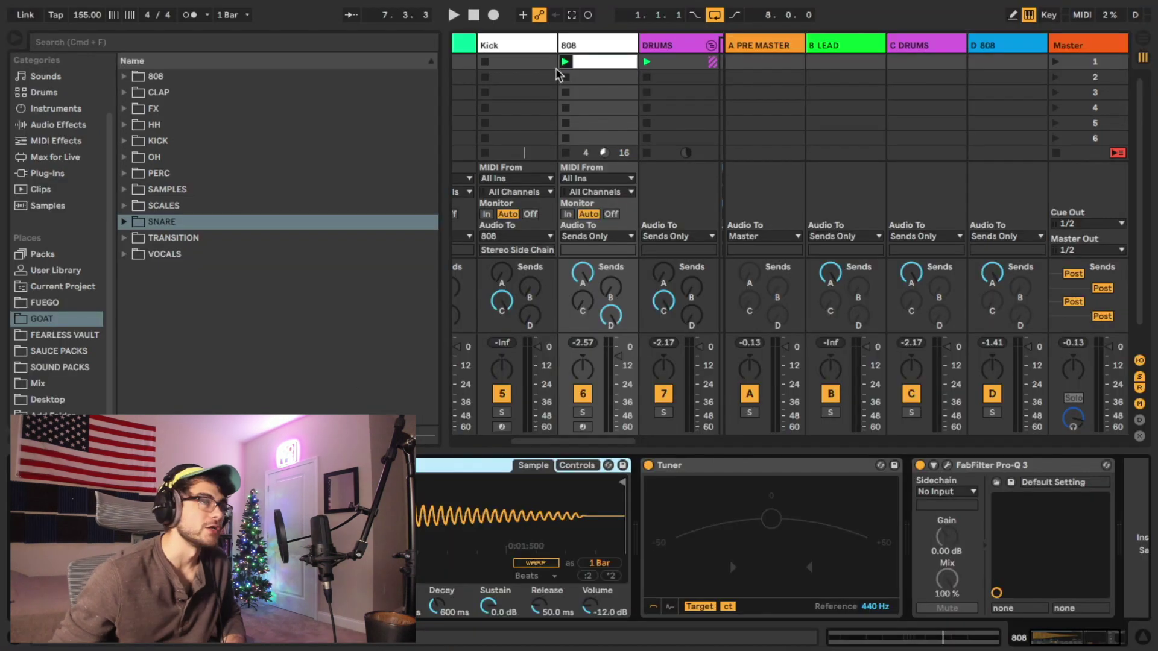
# Create and launch a four-bar MIDI clip on the Kick track with C3 hits at 1.1.1 and 3.1.1, and play it
pyautogui.doubleClick(517, 56)
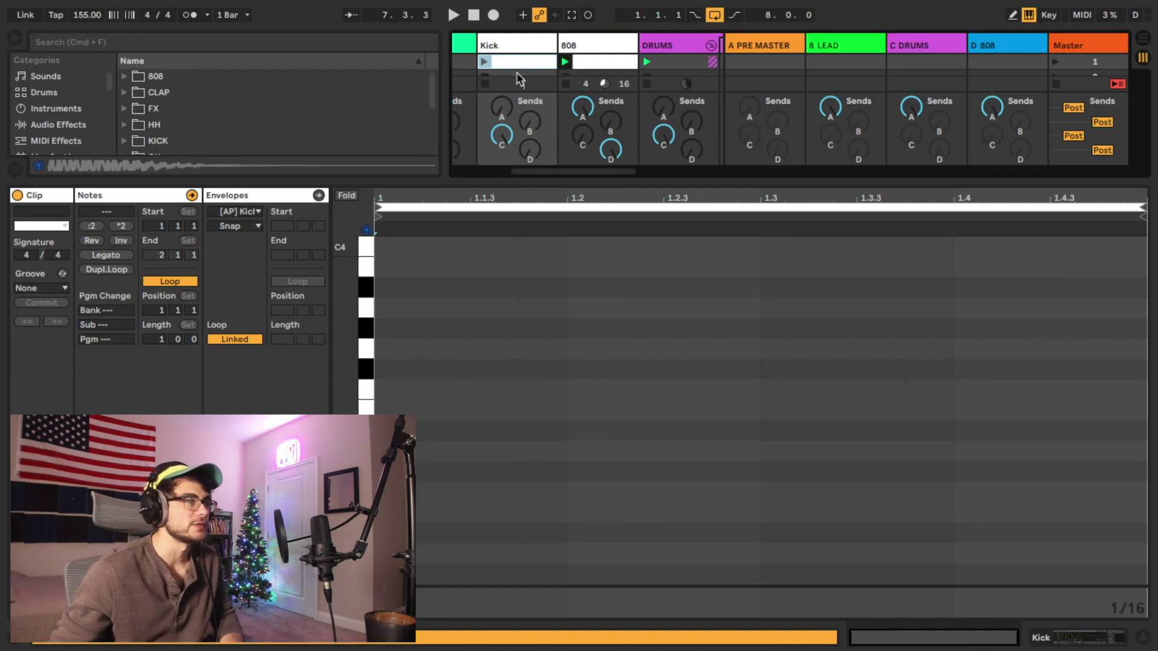
pyautogui.click(484, 62)
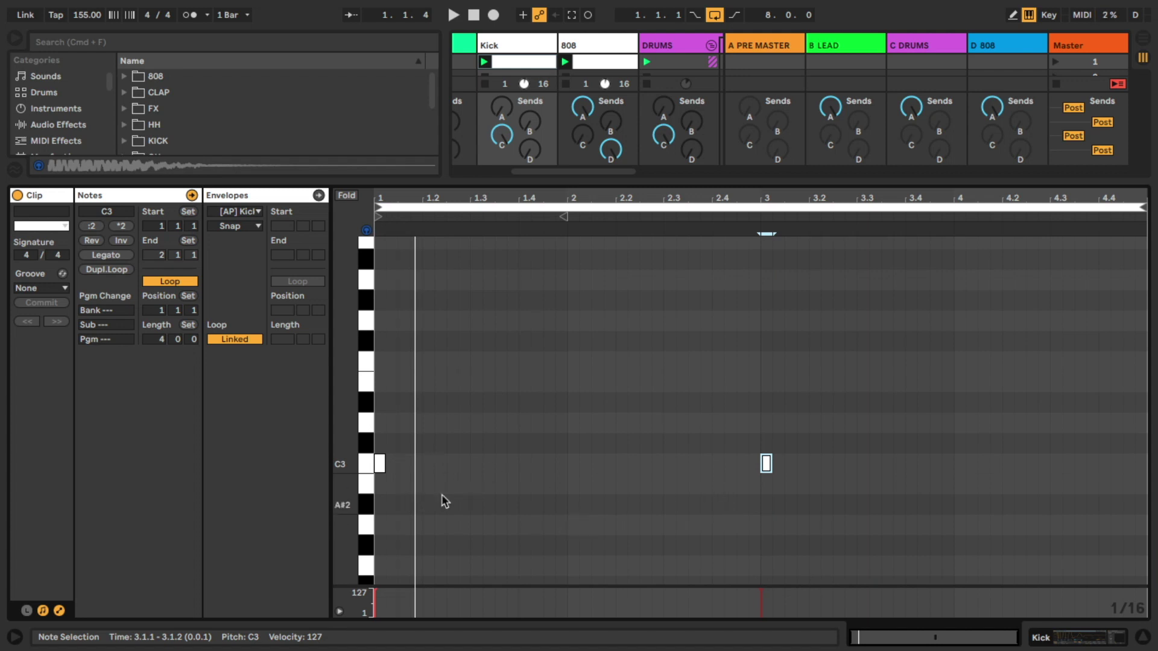
pyautogui.press('space')
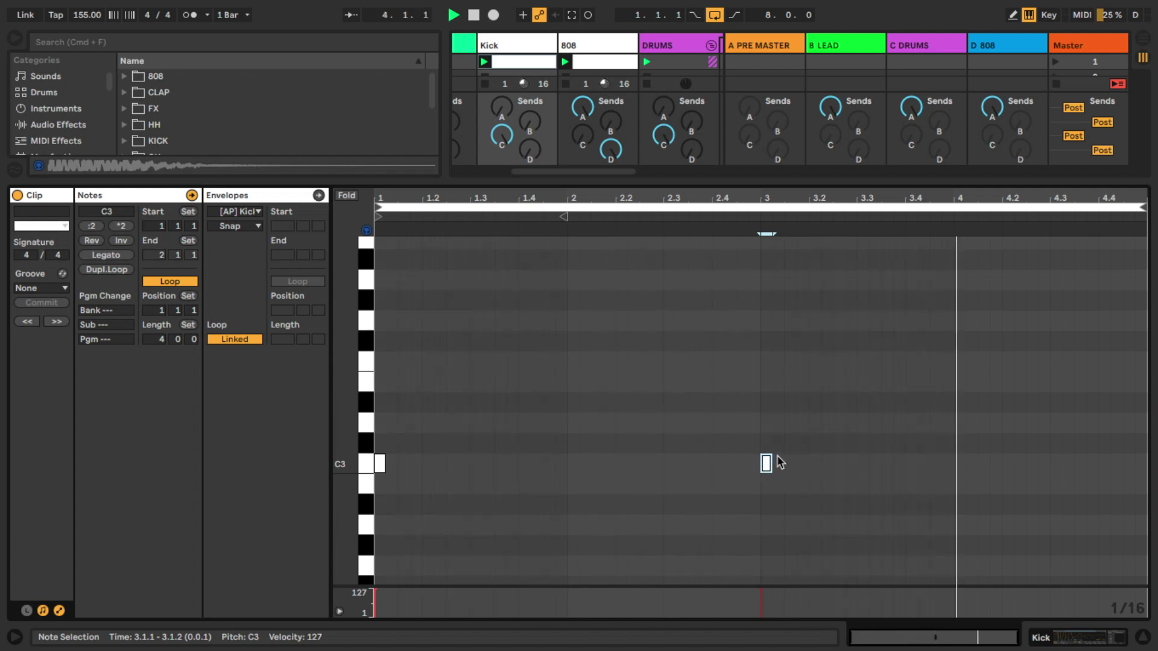
# Add a C3 kick note at 3.2.1 and play the kick with the 808
pyautogui.press('space')
pyautogui.doubleClick(814, 463)
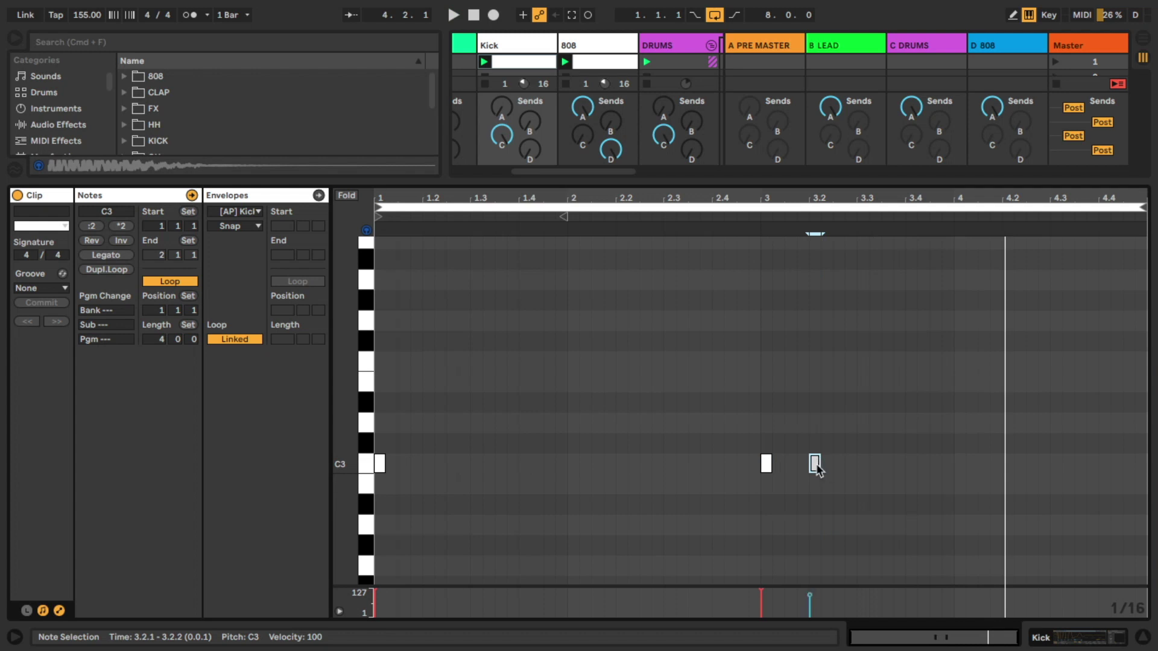
pyautogui.press('space')
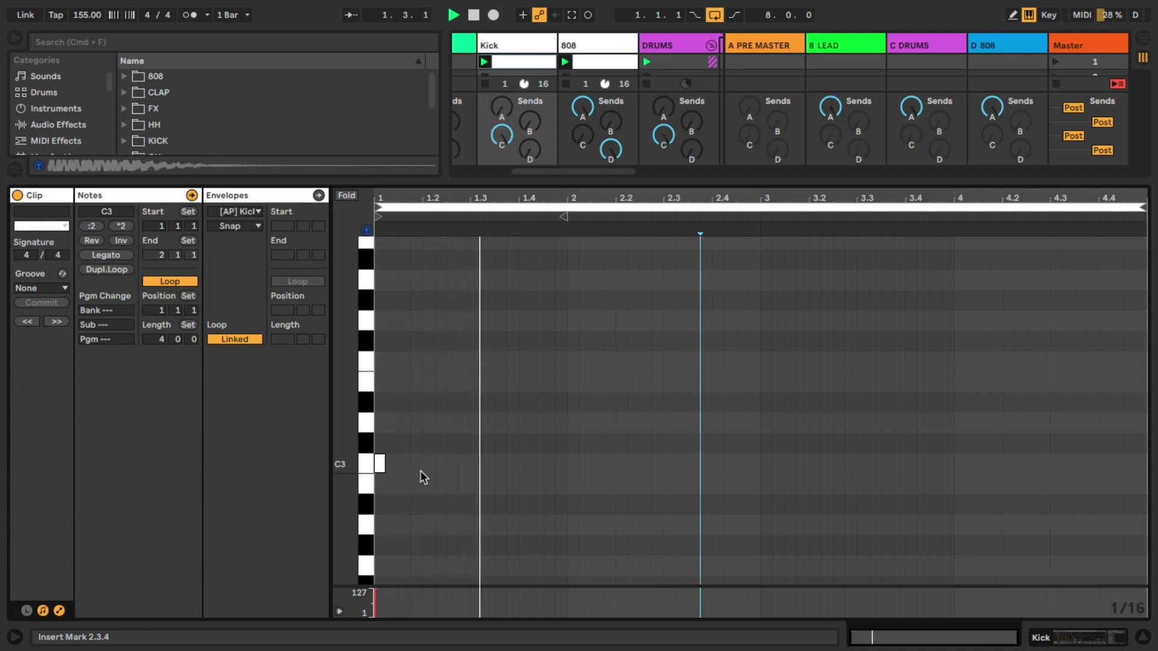
# Add C3 kick notes at 1.2.1, 1.4.3 and 2.1.3 in the first two bars
pyautogui.doubleClick(438, 464)
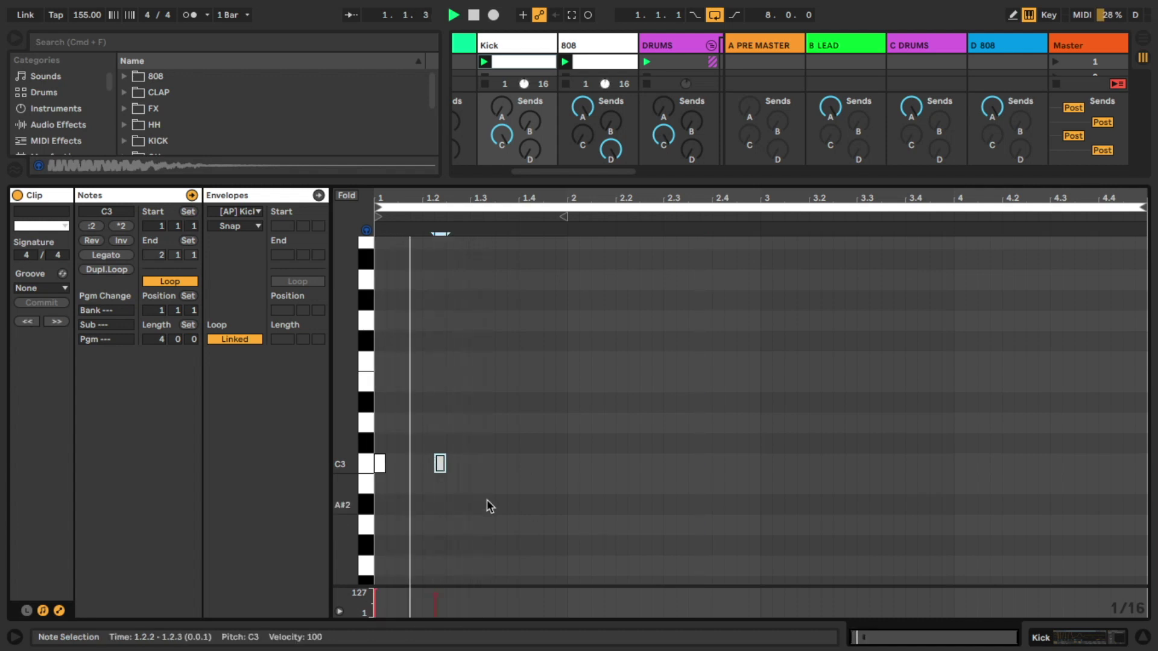
pyautogui.moveTo(440, 464); pyautogui.dragTo(429, 465)
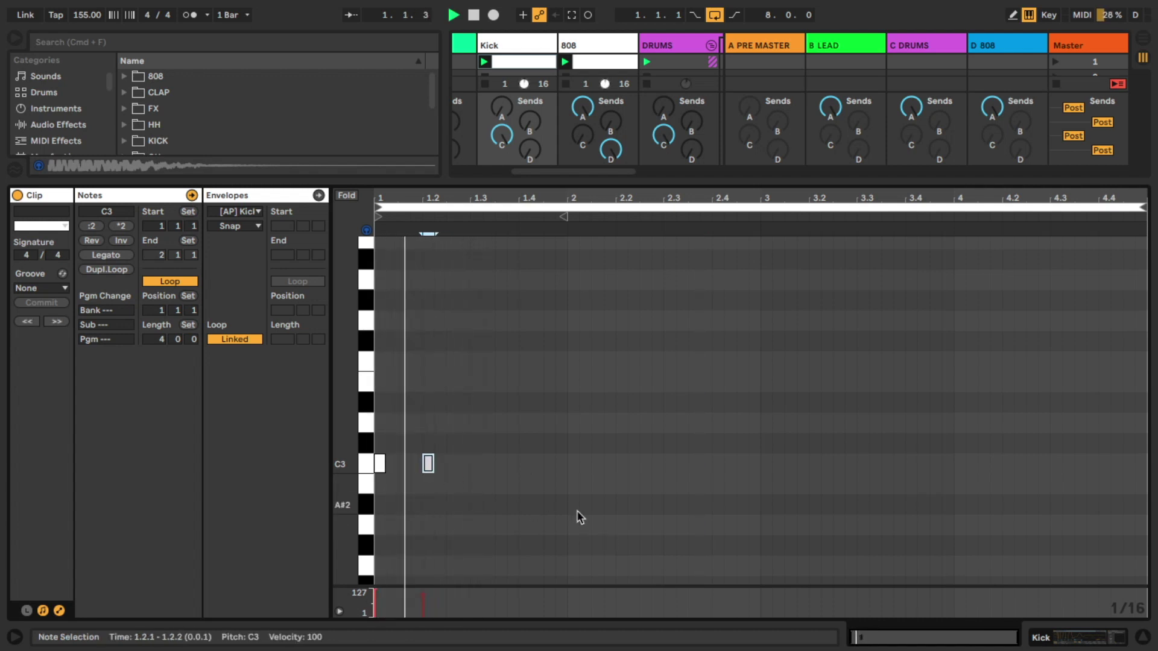
pyautogui.doubleClick(547, 464)
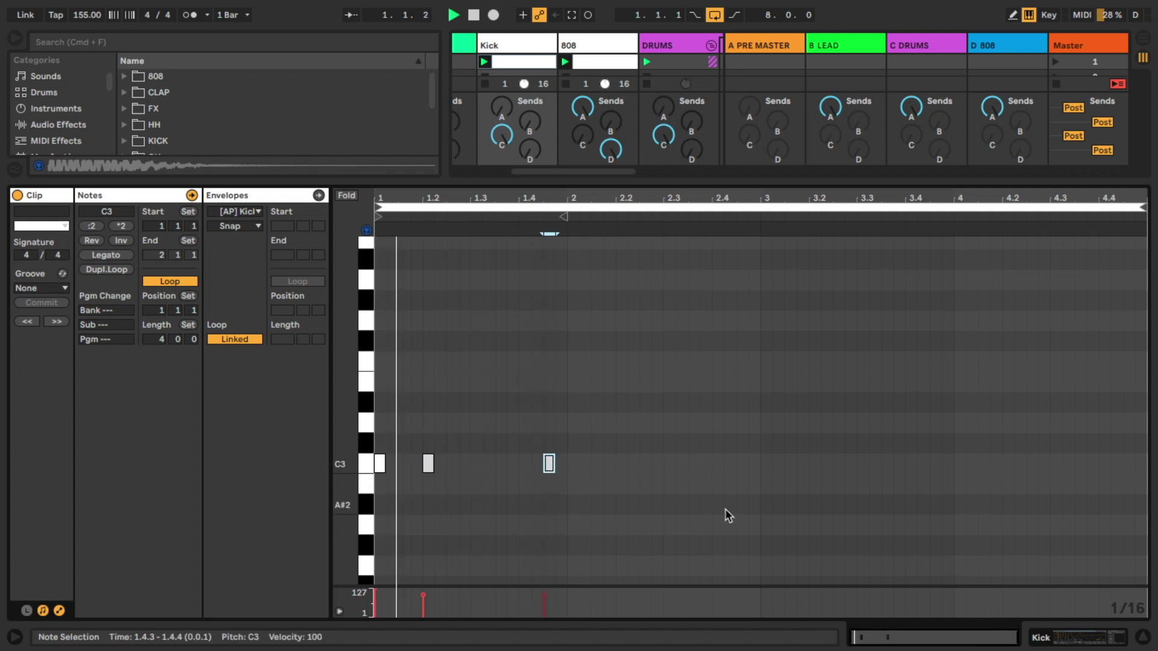
pyautogui.doubleClick(597, 463)
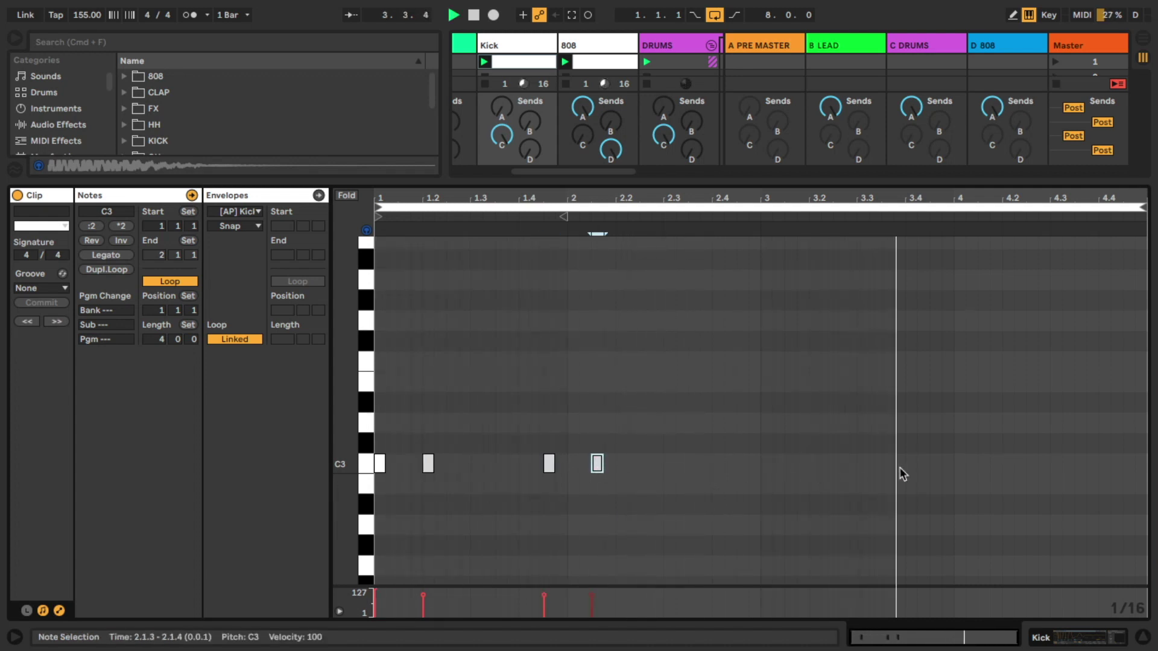
# Duplicate the whole two-bar kick pattern into bars 3 and 4
pyautogui.hotkey('ctrl', 'a')
pyautogui.hotkey('ctrl', 'd')
pyautogui.click(591, 522)
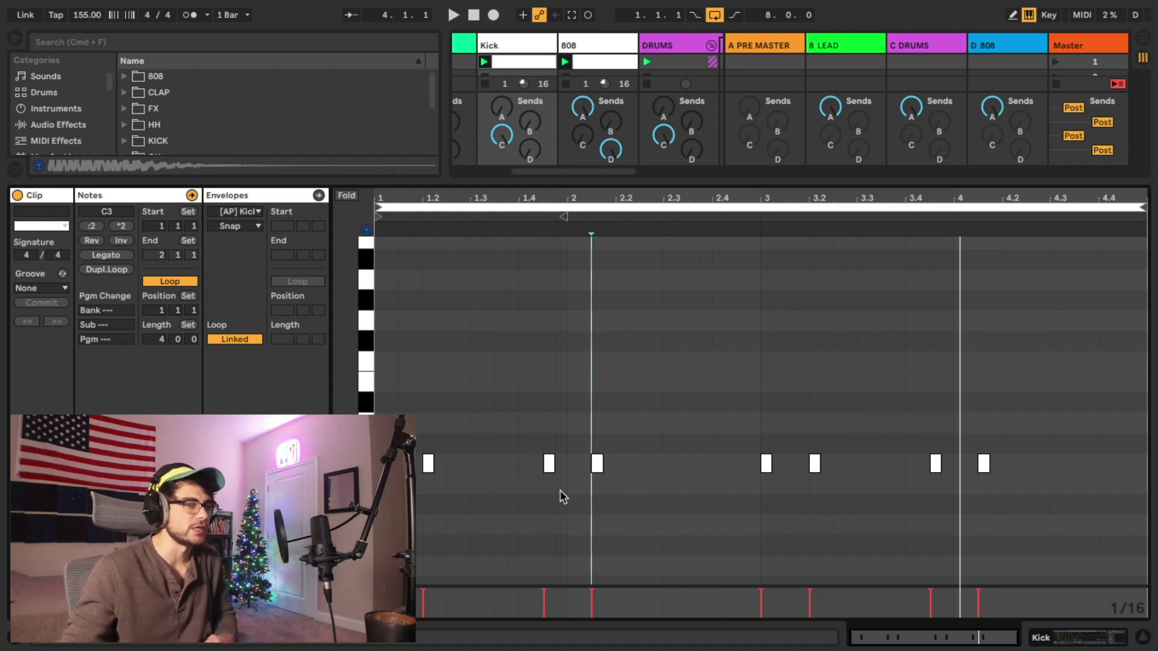
# Move the kick notes at 2.1.3 and 4.1.3 to 2.2.1 and 4.2.1 while playing the pattern
pyautogui.click(606, 519)
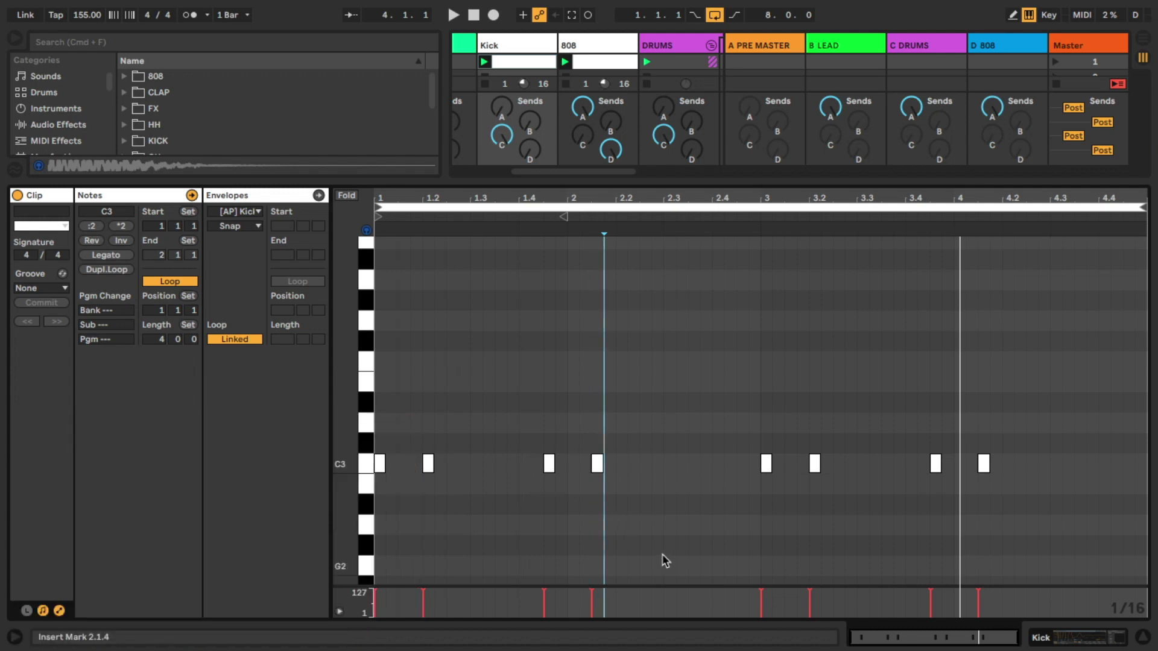
pyautogui.press('space')
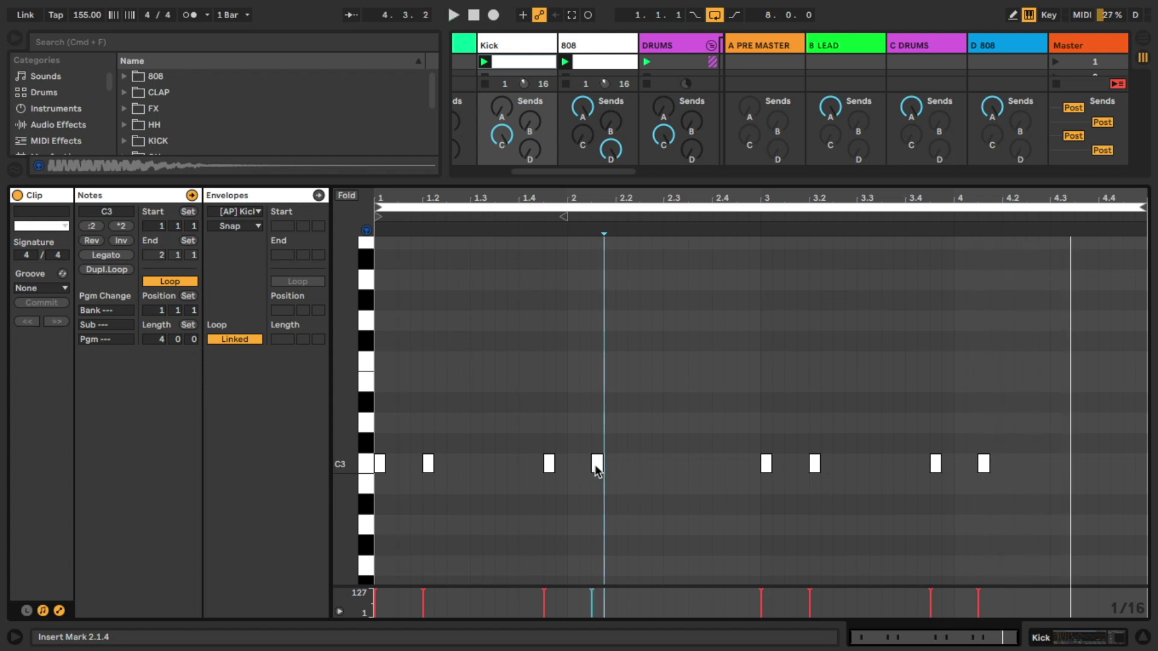
pyautogui.moveTo(600, 470); pyautogui.dragTo(631, 472)
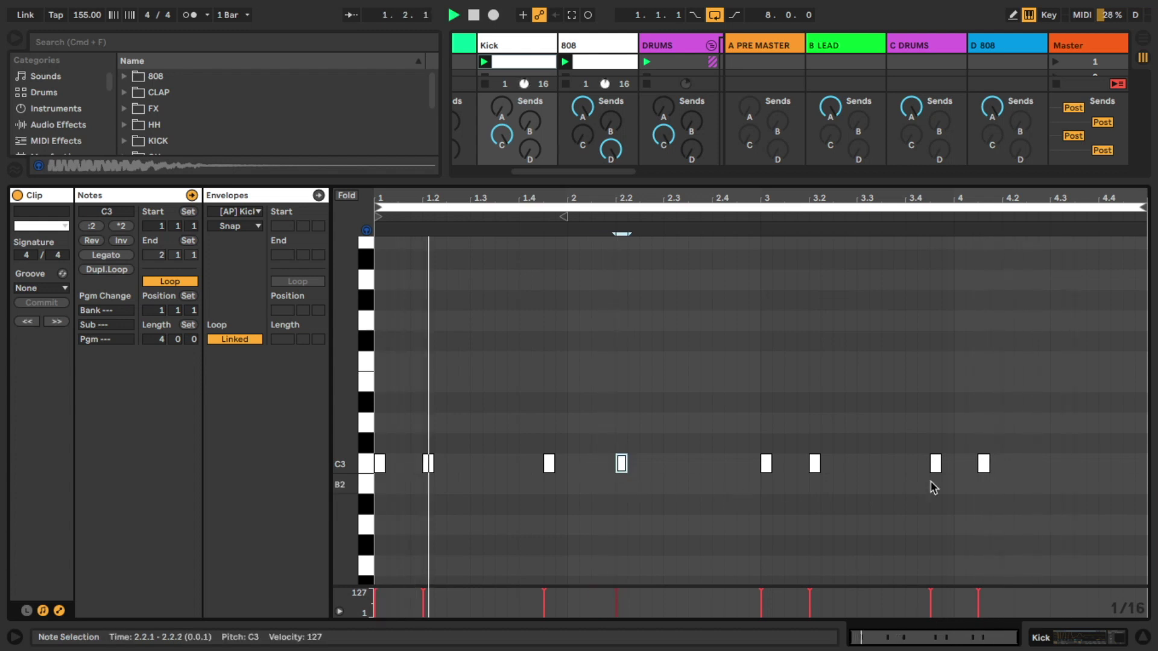
pyautogui.moveTo(984, 468); pyautogui.dragTo(1009, 473)
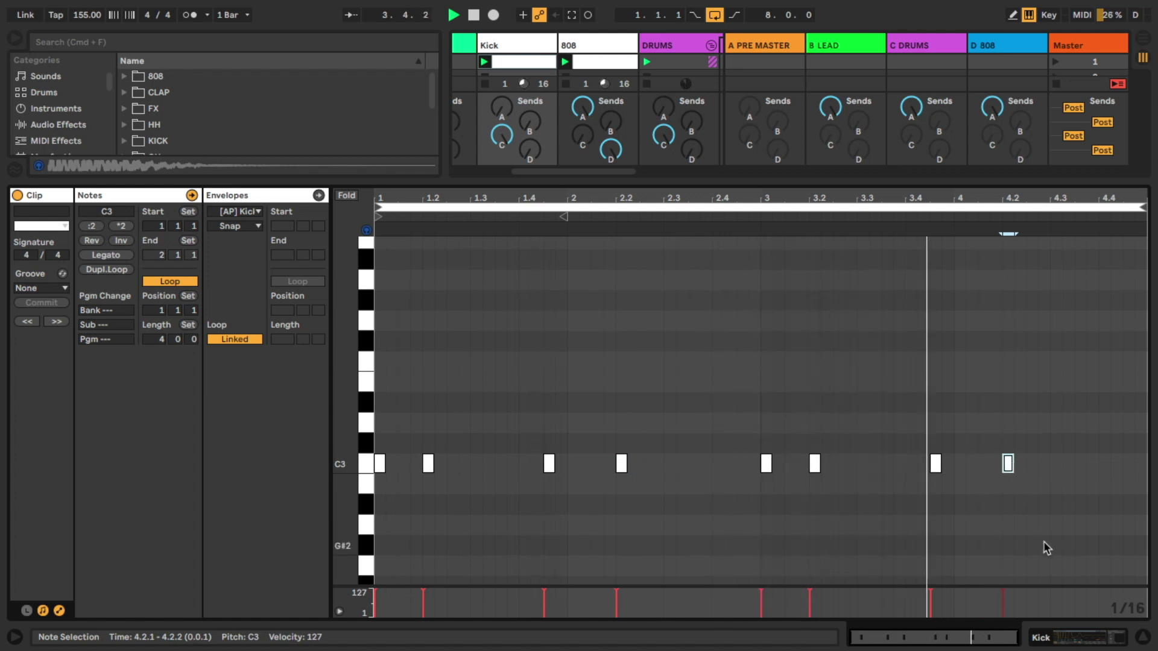
# Delete the kick notes at 2.2.1 and 4.2.1 and play the kick with the 808
pyautogui.moveTo(983, 400)
pyautogui.mouseDown()
pyautogui.moveTo(1039, 535)
pyautogui.moveTo(1034, 469)
pyautogui.mouseUp()
pyautogui.press('Delete')
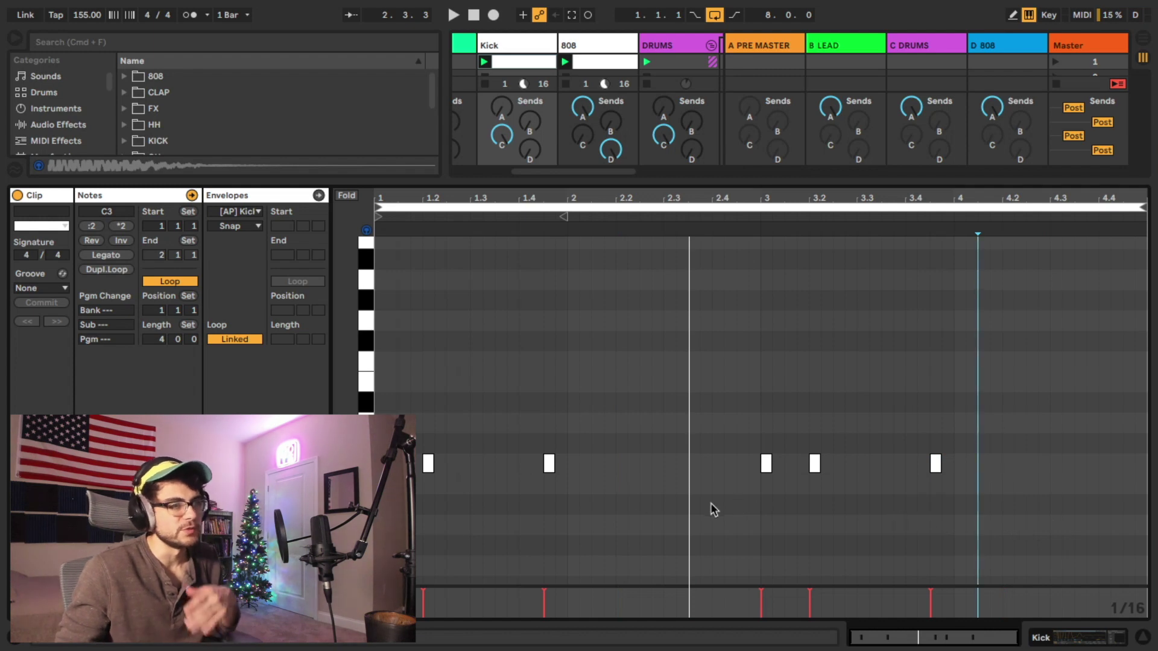
pyautogui.moveTo(597, 483); pyautogui.dragTo(610, 497)
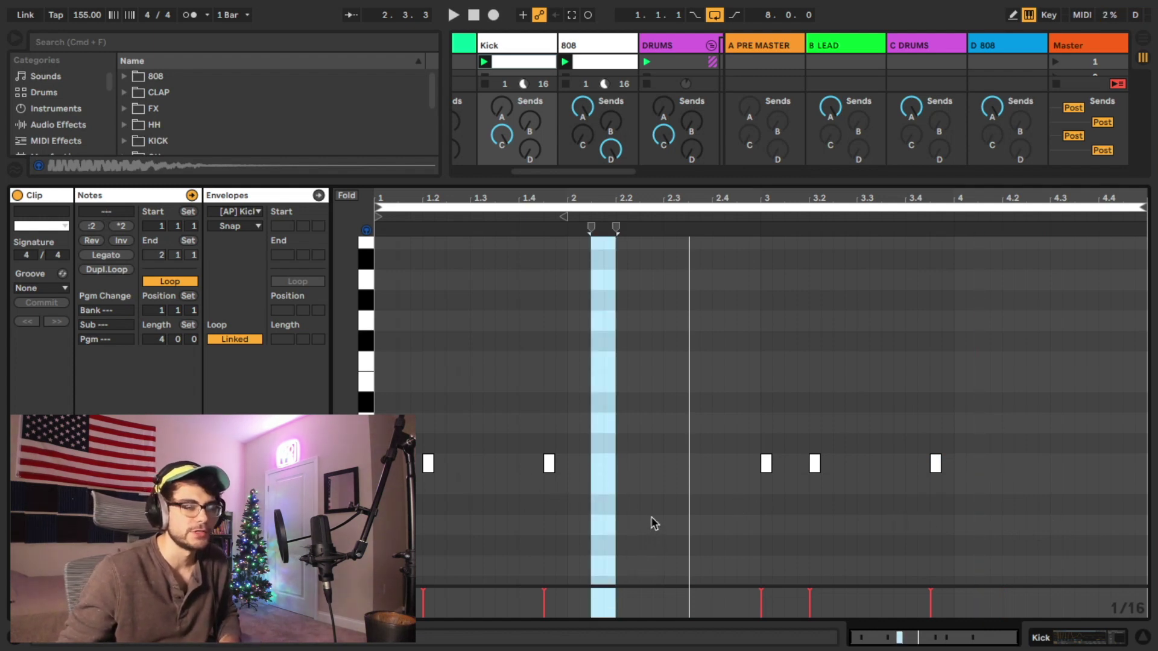
pyautogui.press('space')
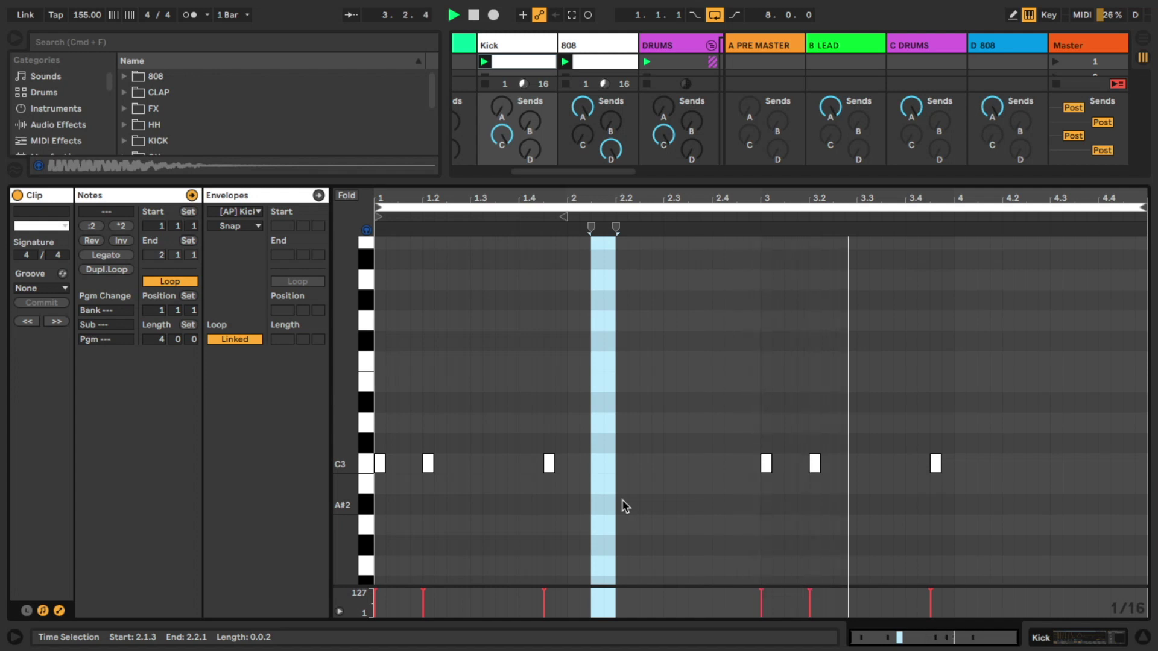
pyautogui.press('space')
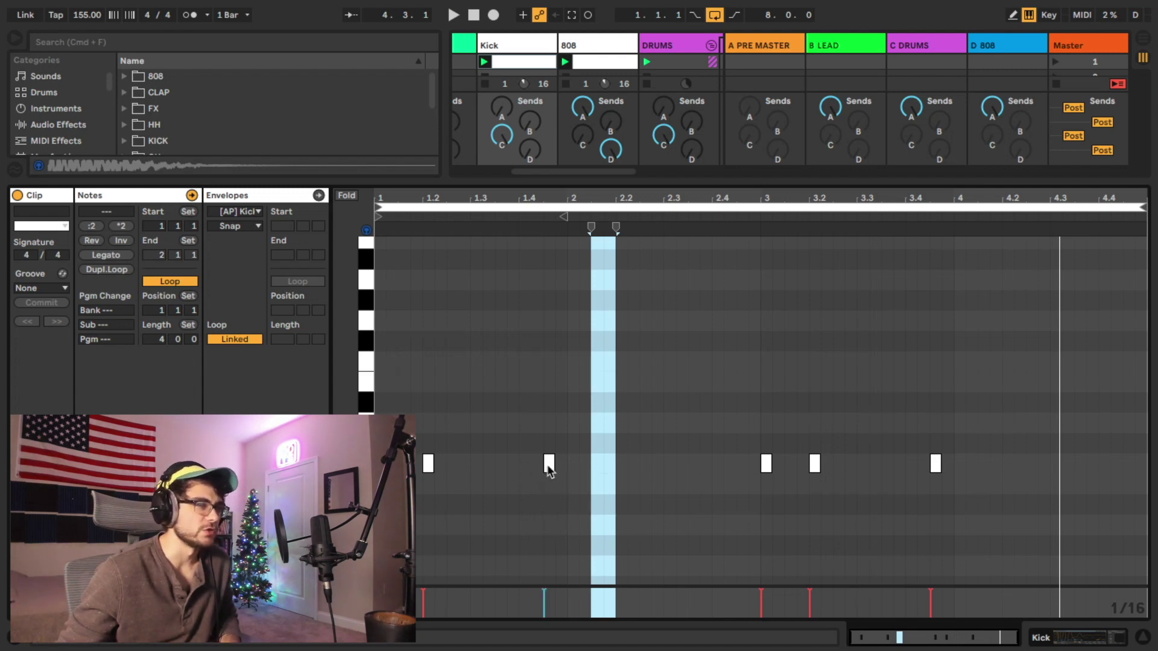
# Move the kick note at 1.4.3 to 2.1.1 and play the pattern
pyautogui.moveTo(547, 466); pyautogui.dragTo(572, 465)
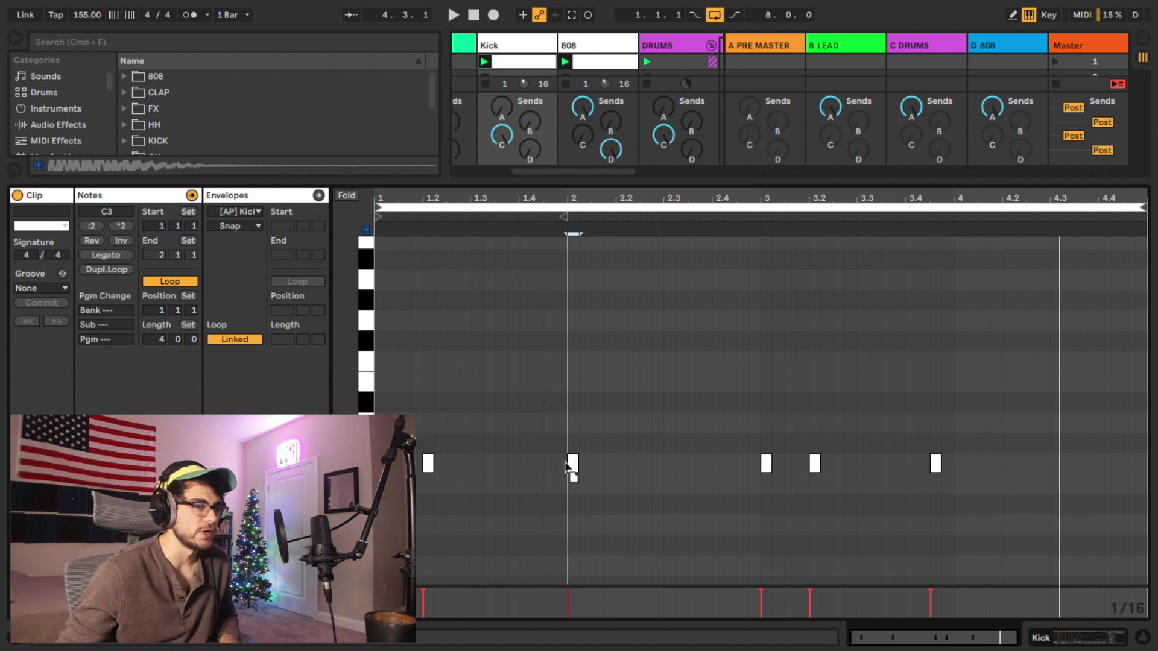
pyautogui.click(570, 425)
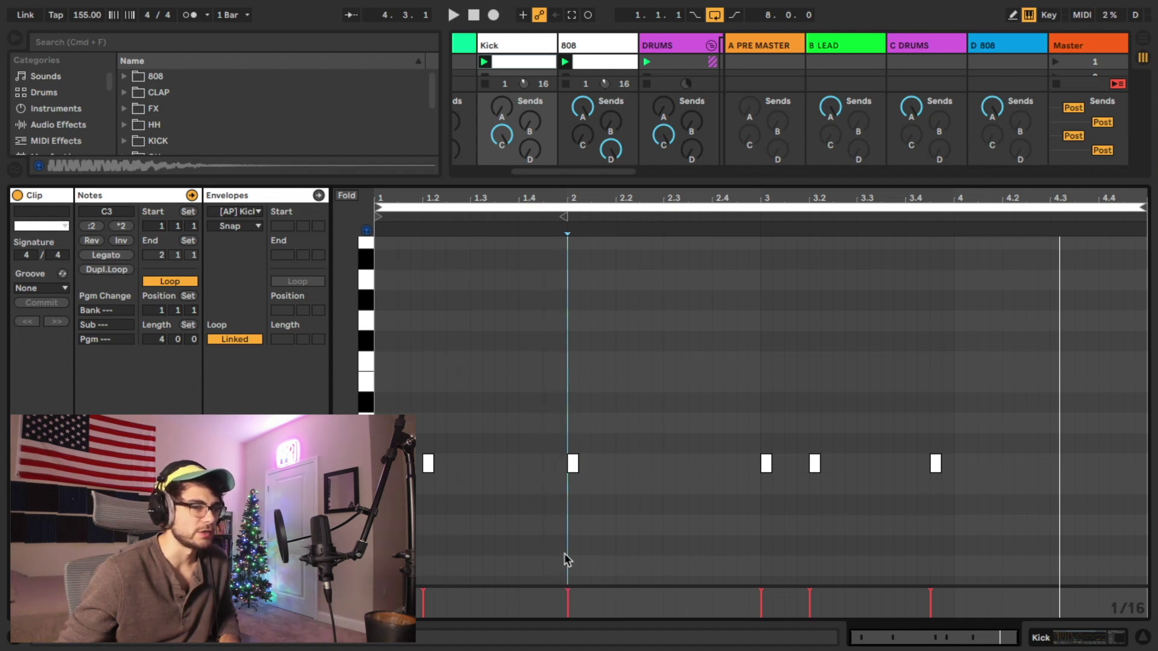
pyautogui.click(545, 477)
pyautogui.click(560, 484)
pyautogui.press('space')
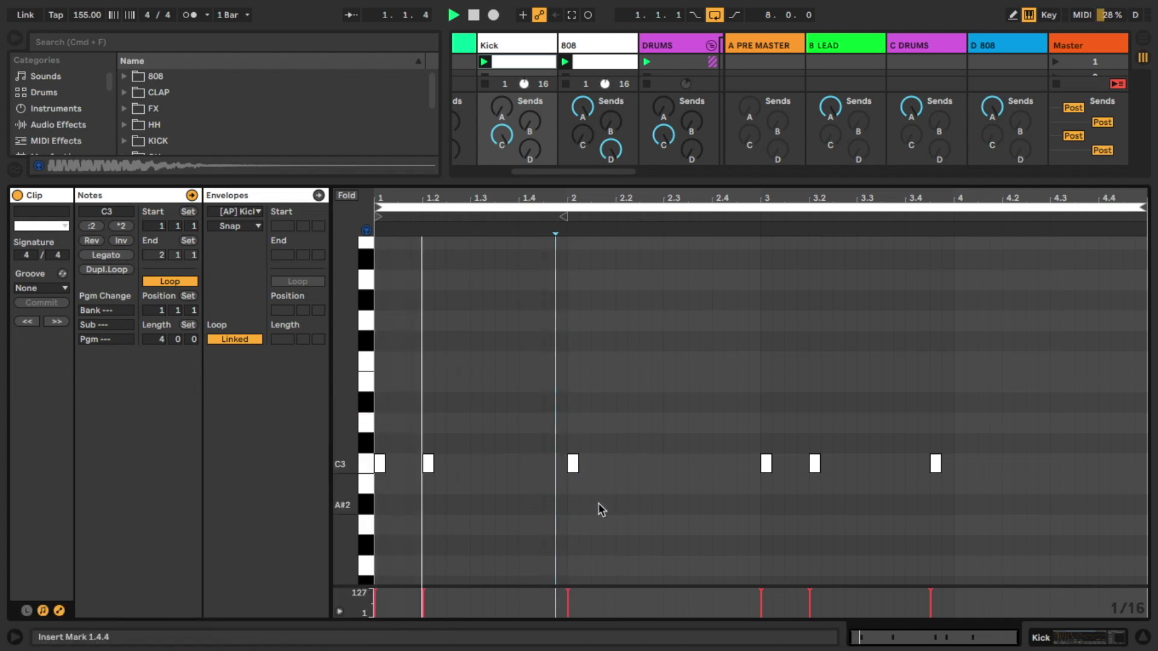
pyautogui.press('space')
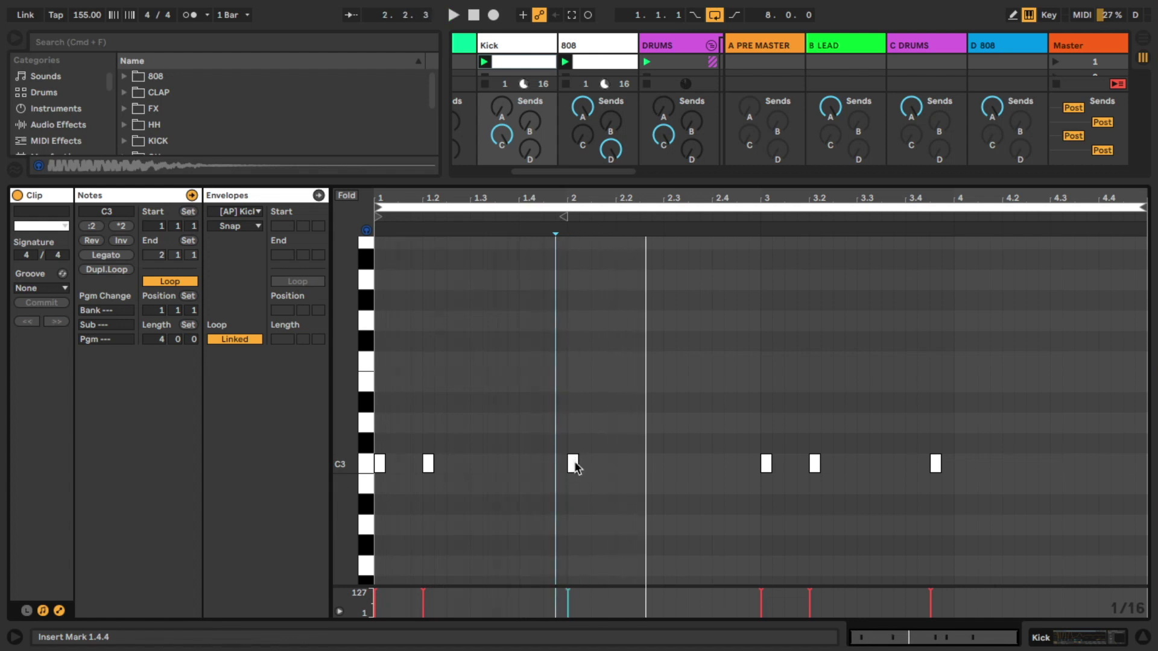
# Move the kick note at 2.1.1 back to 1.4.1 and play the pattern
pyautogui.moveTo(573, 468); pyautogui.dragTo(531, 474)
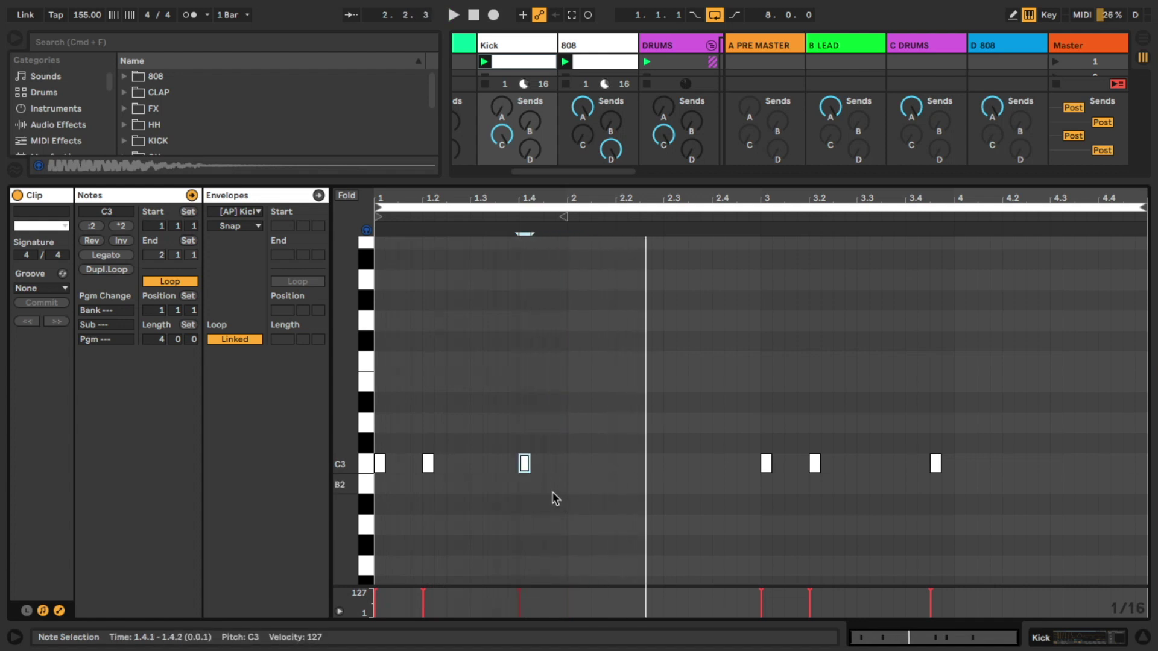
pyautogui.press('space')
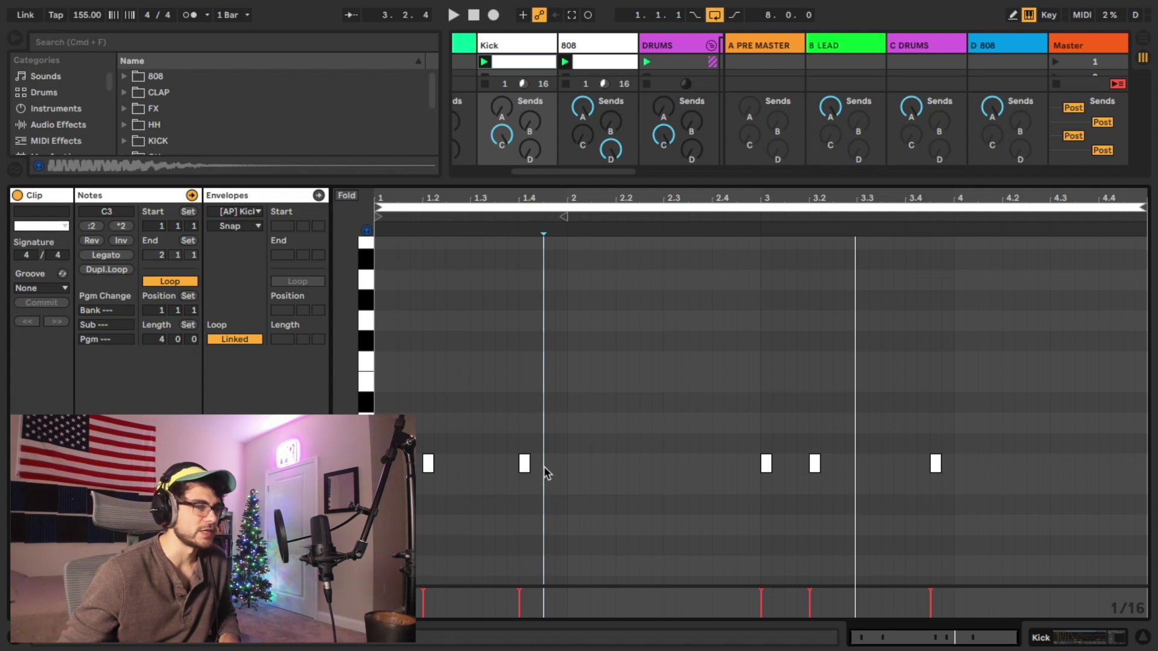
pyautogui.click(522, 488)
pyautogui.press('space')
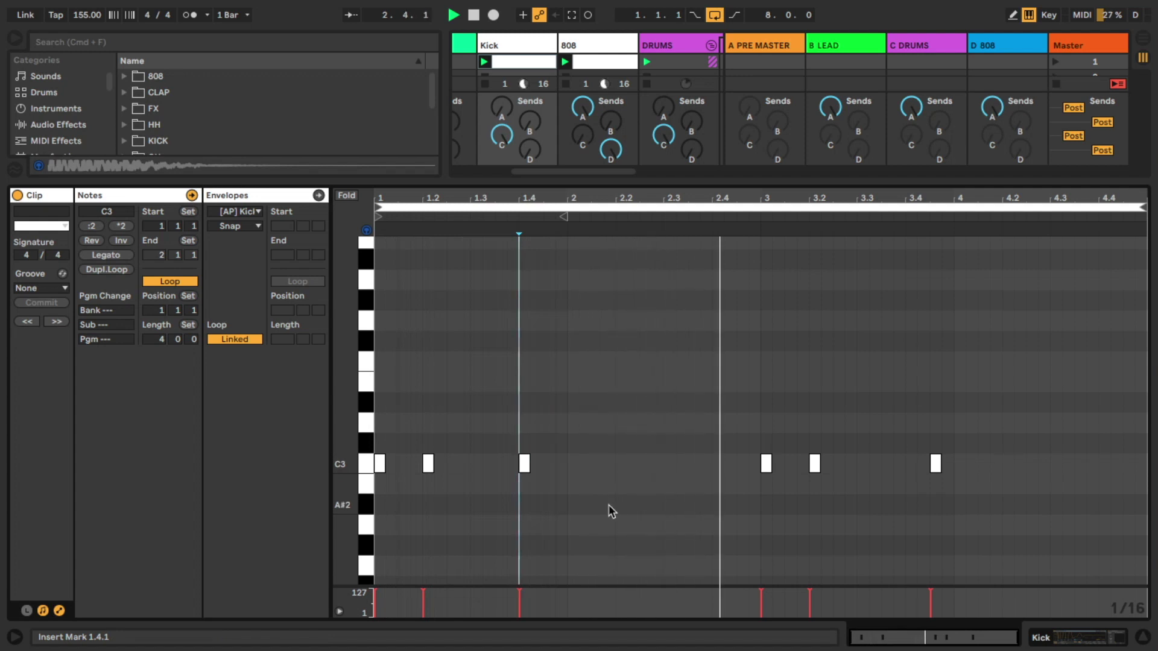
pyautogui.press('space')
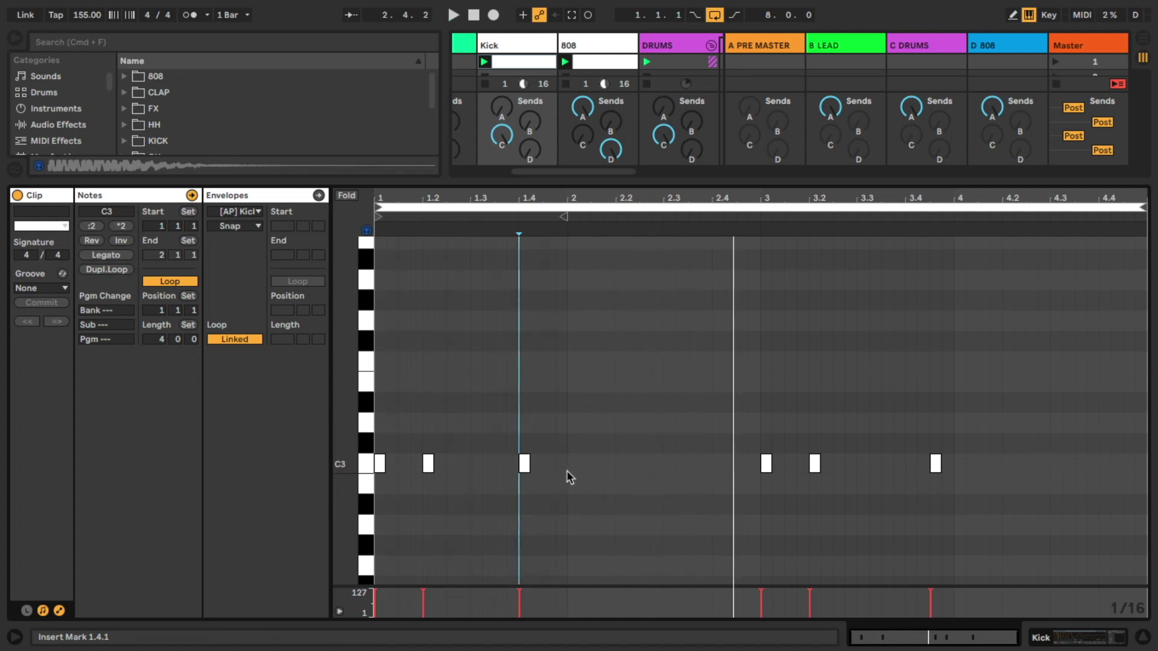
# Add a C3 kick roll at 2.2.3, 2.2.4 and 2.3.1 with velocities rising from note to note
pyautogui.doubleClick(644, 464)
pyautogui.doubleClick(668, 463)
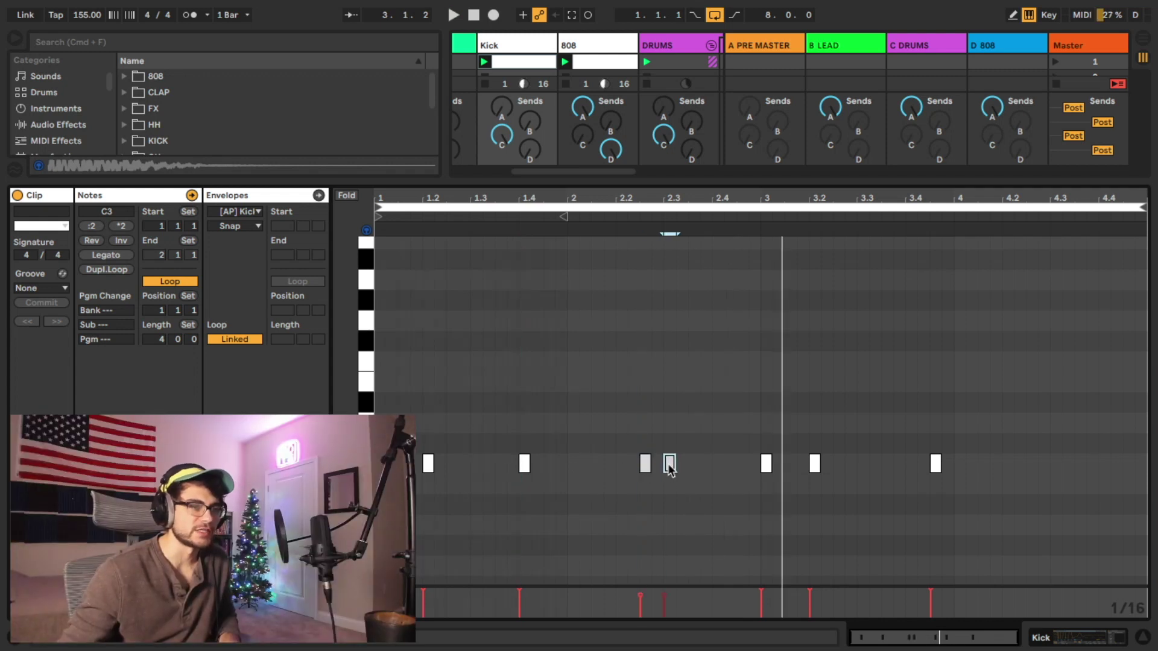
pyautogui.doubleClick(658, 464)
pyautogui.click(643, 599)
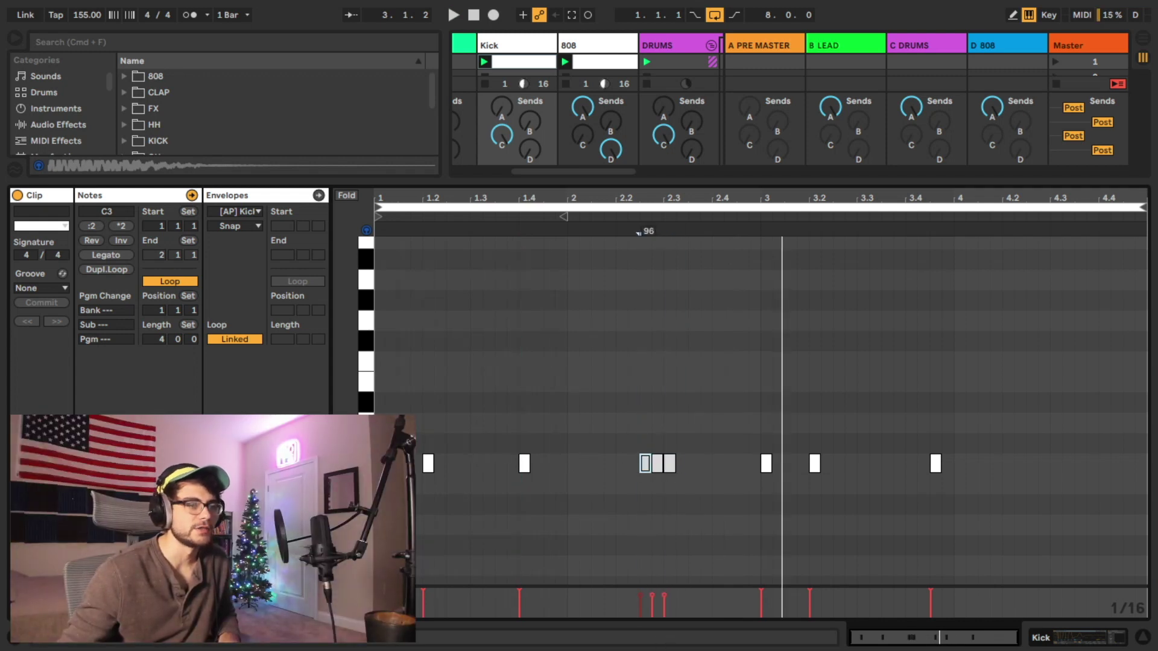
pyautogui.moveTo(641, 597); pyautogui.dragTo(643, 608)
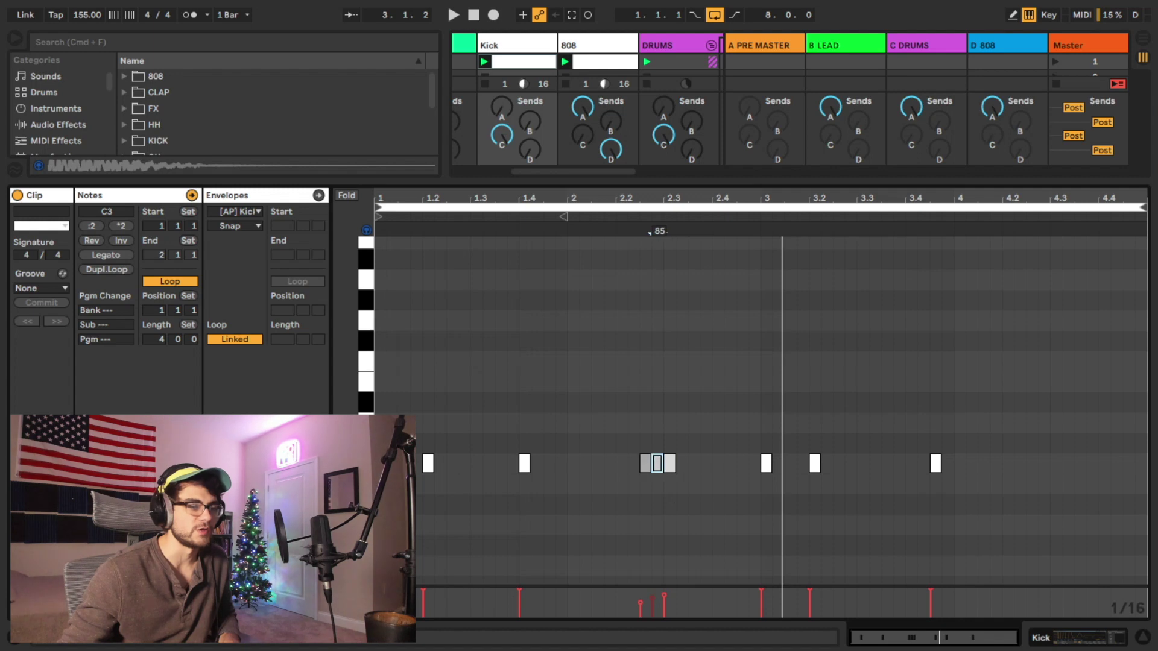
pyautogui.click(652, 600)
pyautogui.click(664, 600)
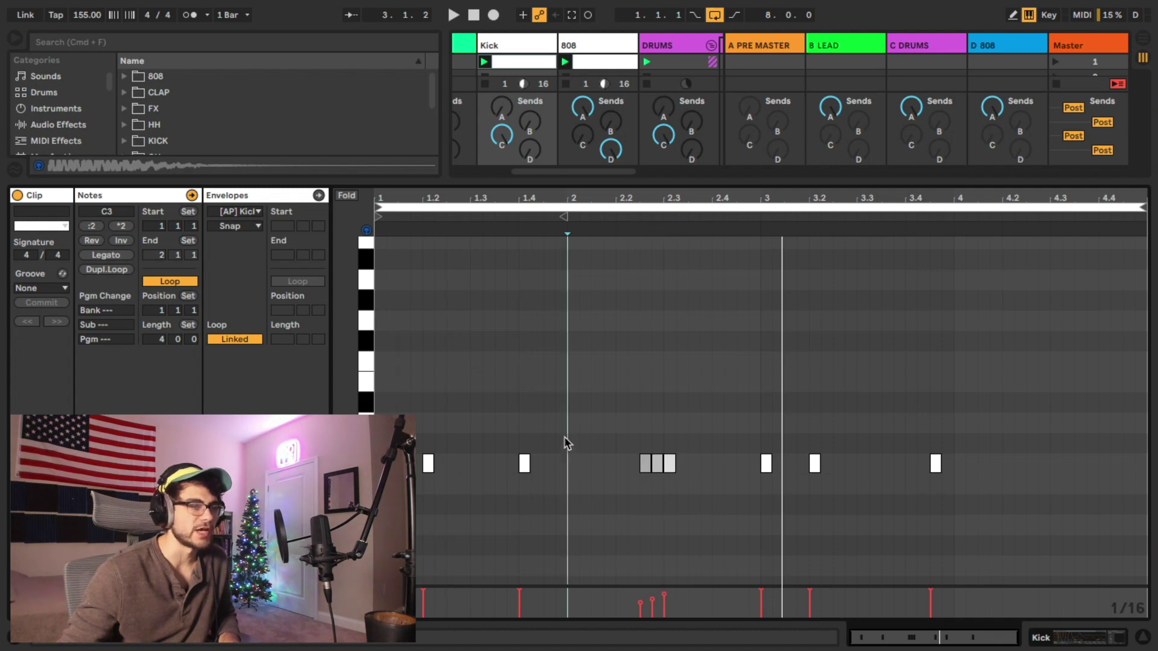
# Even out the velocities of the three kick roll notes in bar 2 to about 70 to 81
pyautogui.moveTo(568, 466); pyautogui.dragTo(693, 477)
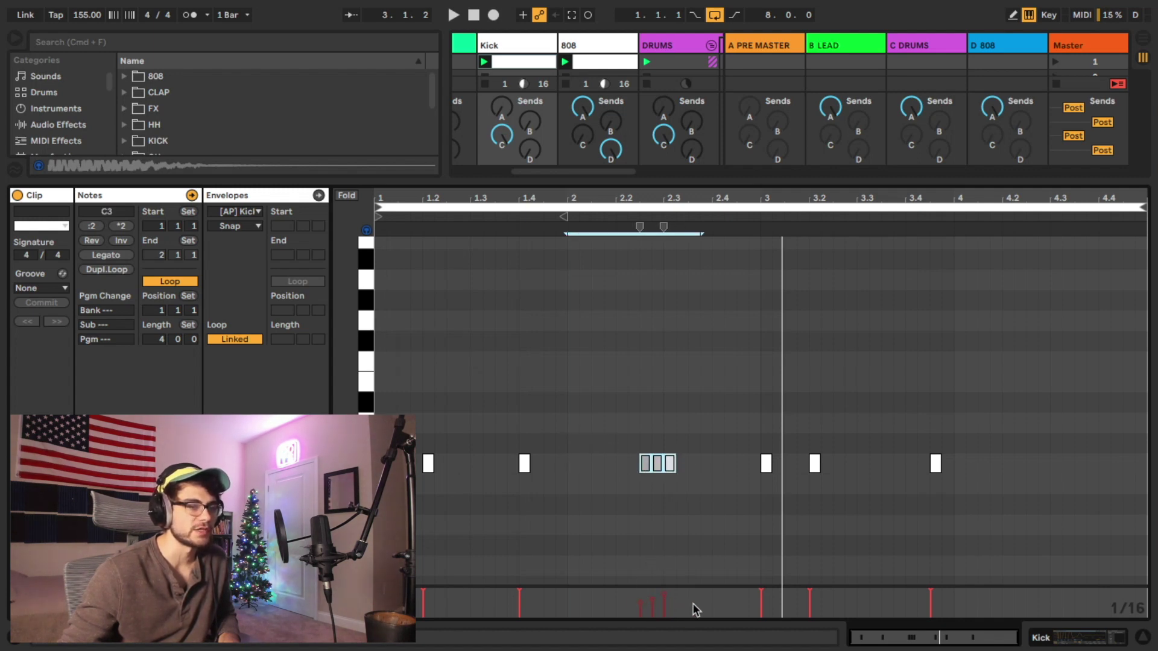
pyautogui.click(694, 605)
pyautogui.click(639, 603)
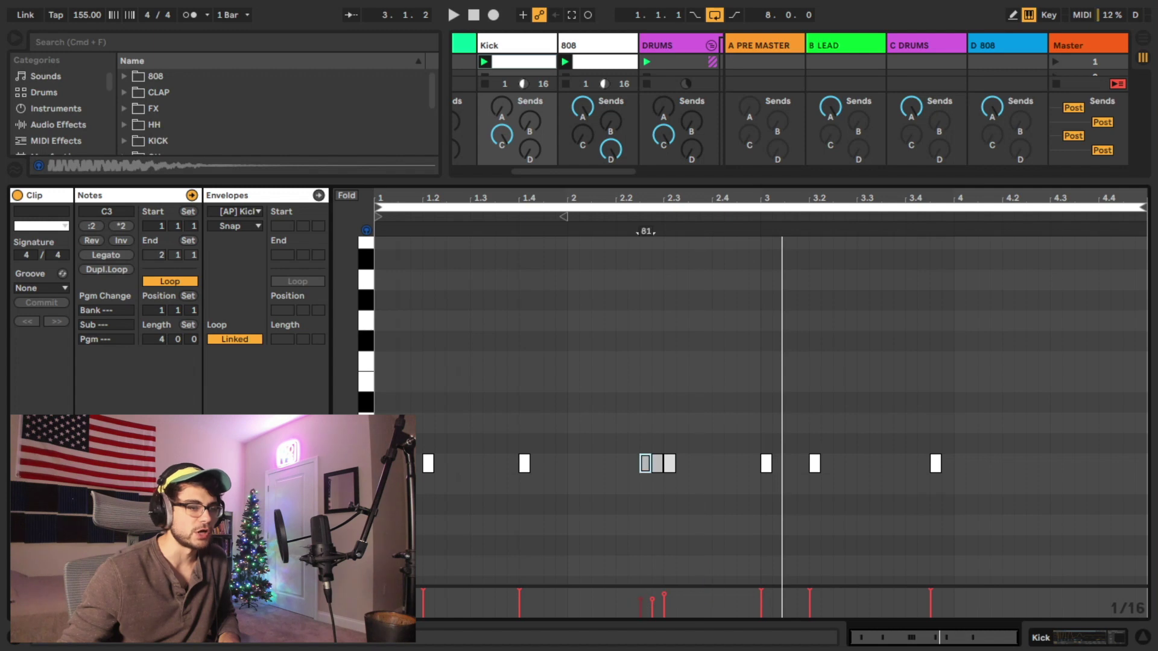
pyautogui.moveTo(664, 596); pyautogui.dragTo(665, 616)
pyautogui.click(642, 600)
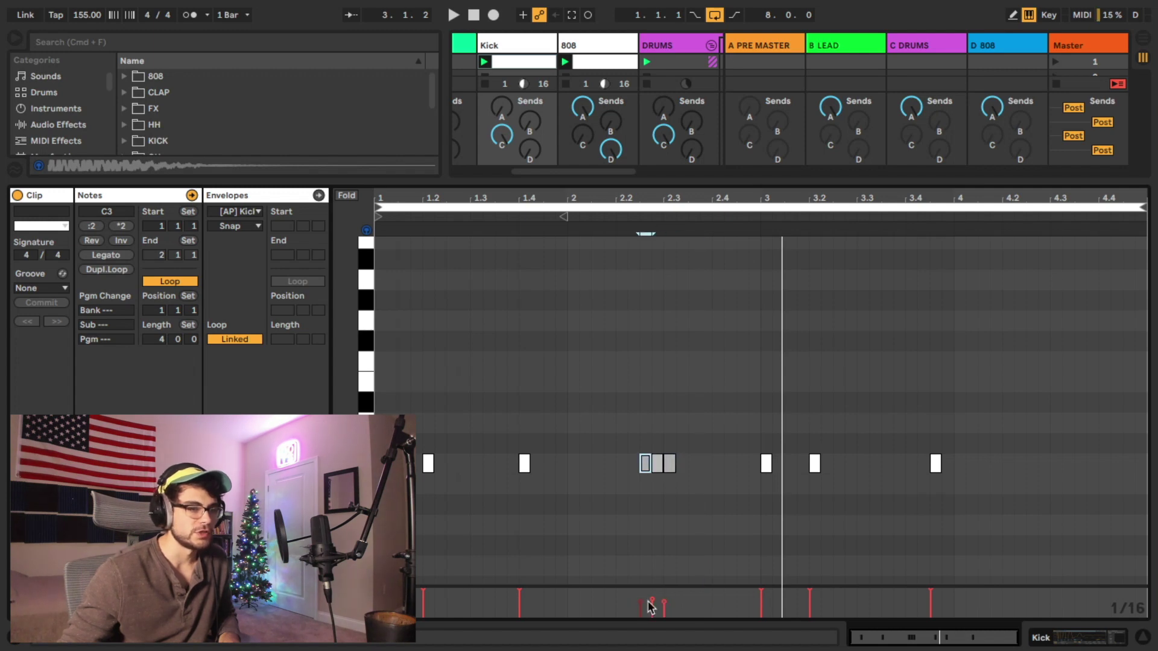
pyautogui.moveTo(737, 514); pyautogui.dragTo(691, 487)
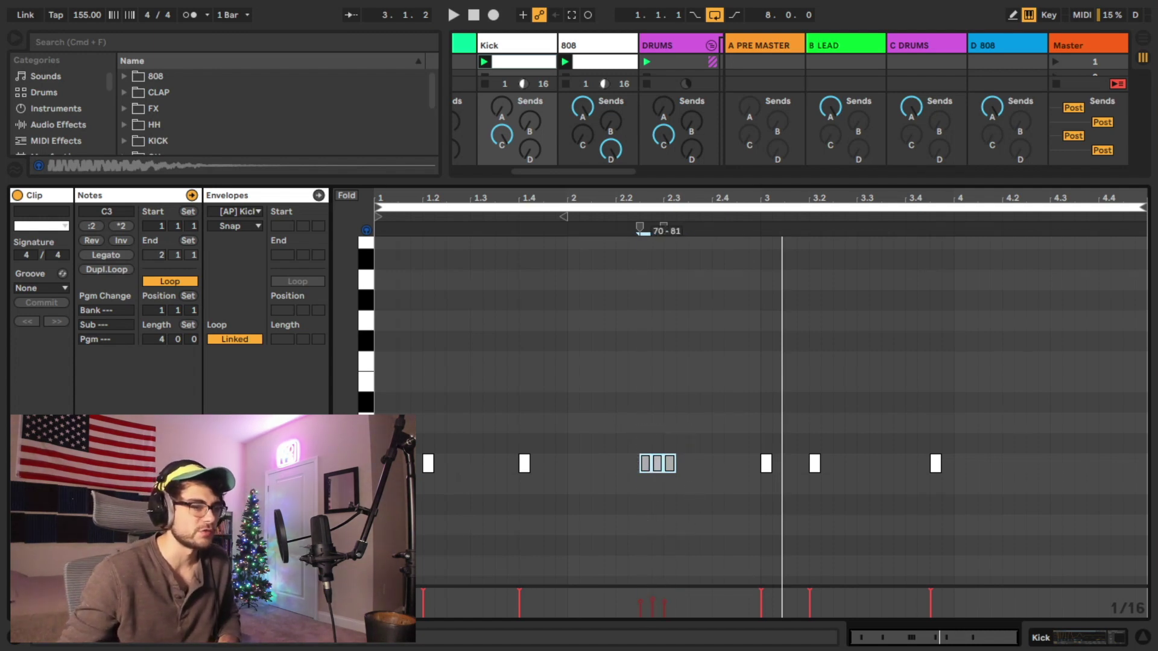
# Thin the kick pattern to C3 hits at 1.1.1, 2.2.1, 3.1.1, 3.4.3 and 4.2.1, add one at 1.4.3, and play it
pyautogui.moveTo(597, 432); pyautogui.dragTo(700, 481)
pyautogui.press('Delete')
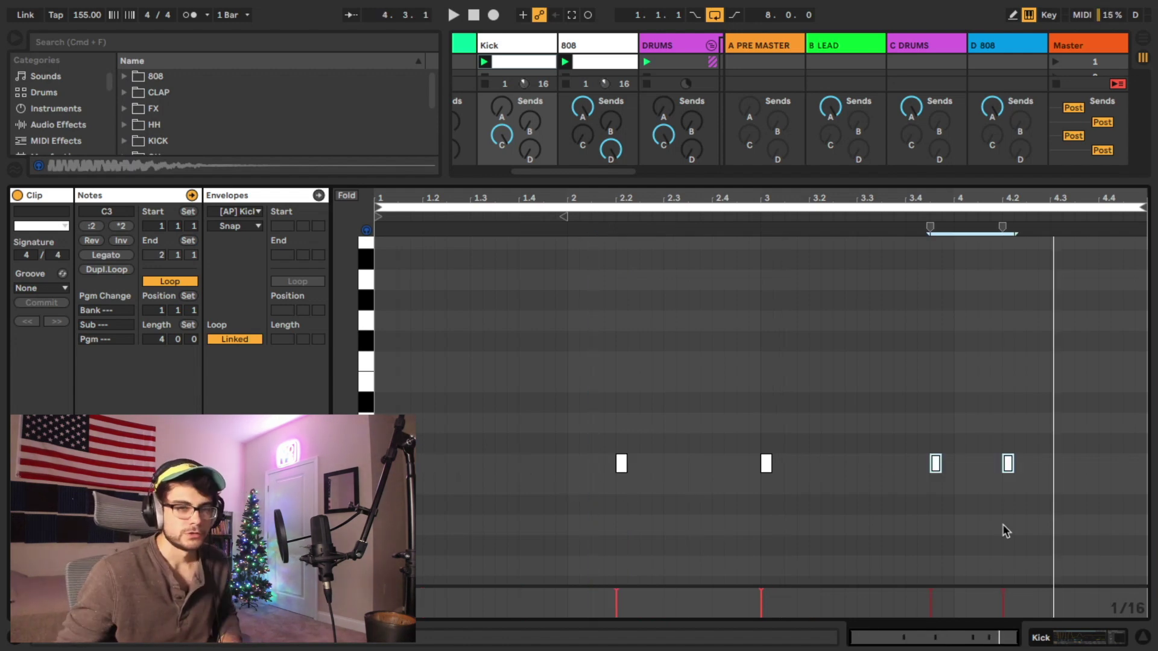
pyautogui.click(914, 517)
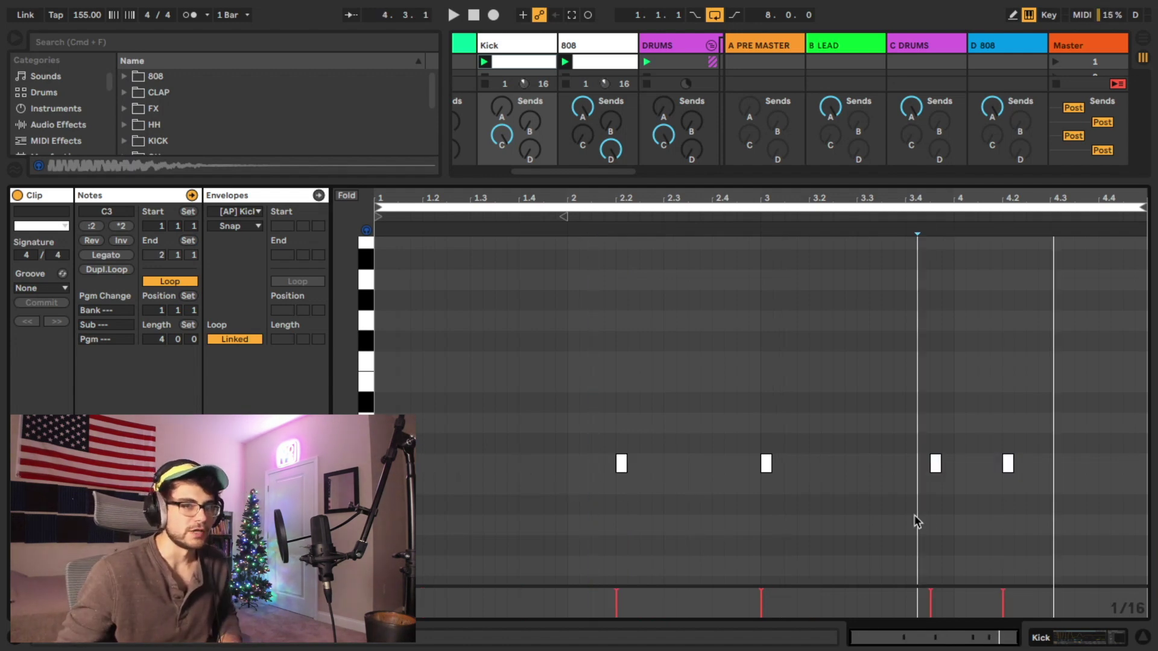
pyautogui.click(615, 517)
pyautogui.click(757, 606)
pyautogui.press('space')
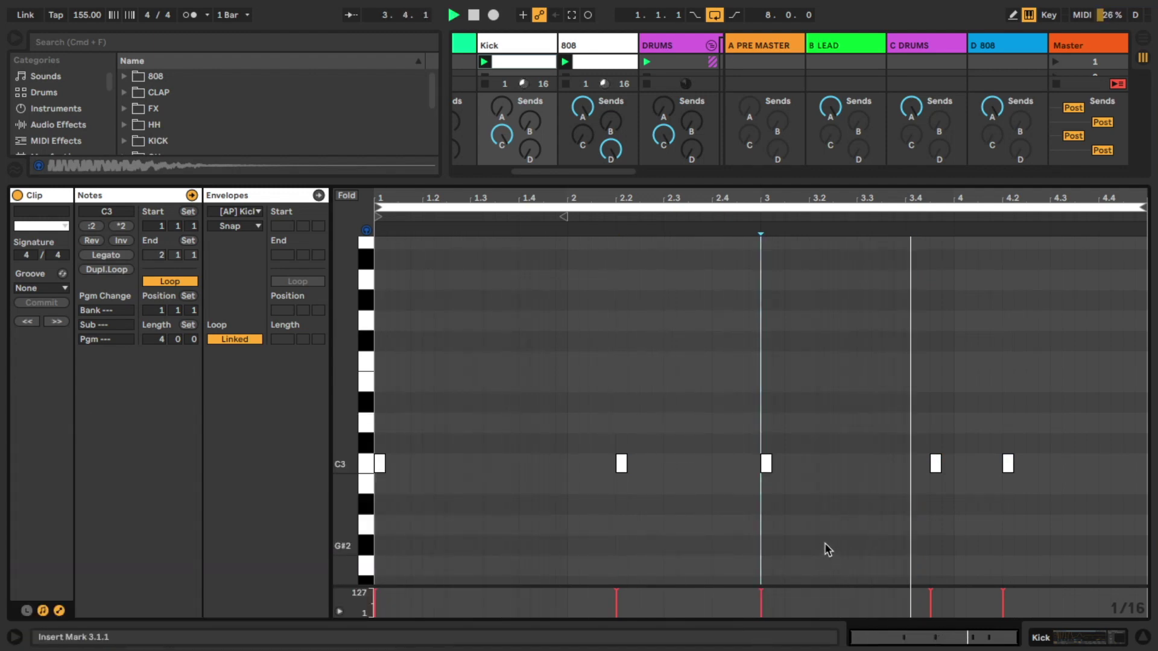
pyautogui.doubleClick(551, 464)
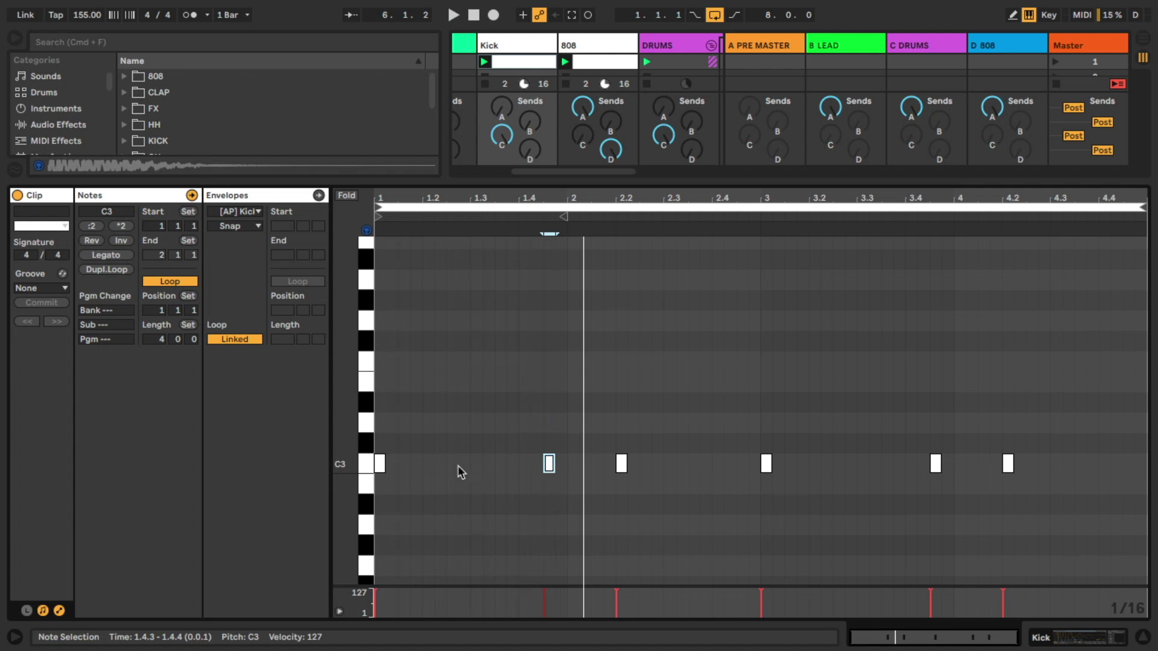
pyautogui.press('space')
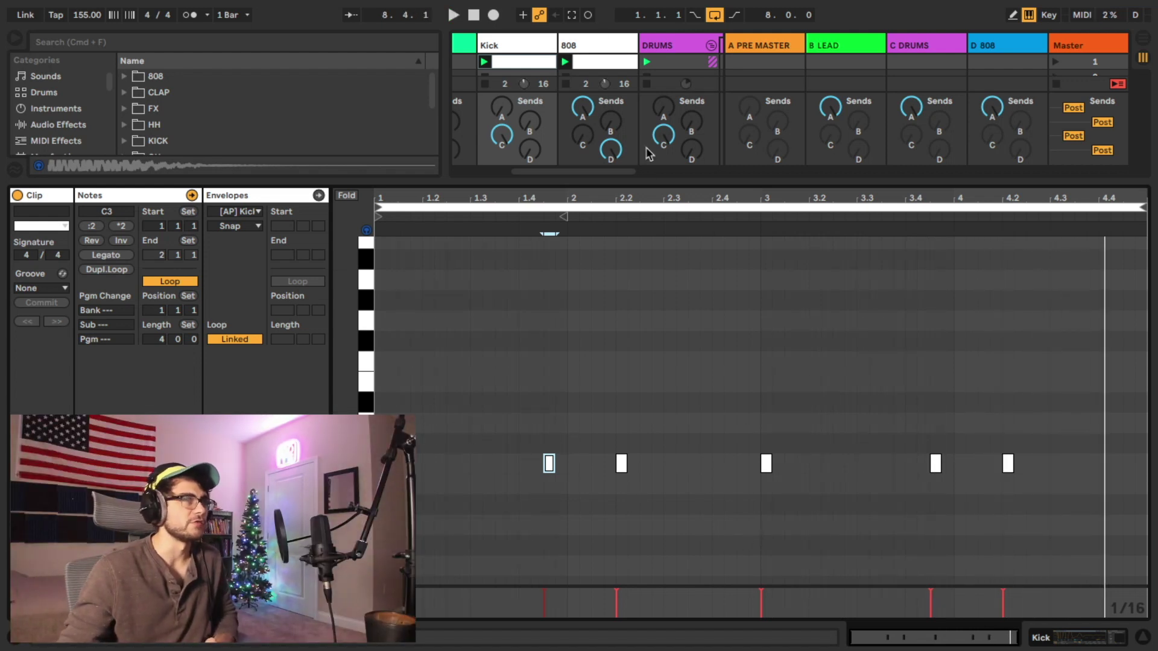
# Open the 808 clip and examine its C3 notes across all four bars
pyautogui.click(601, 65)
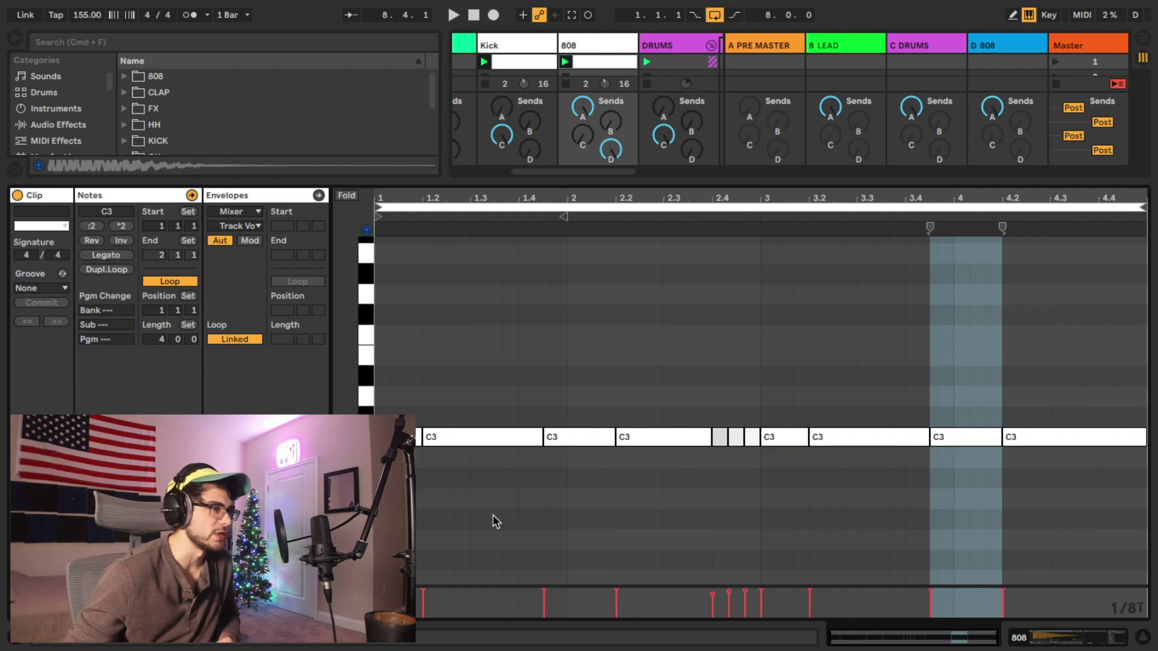
pyautogui.moveTo(398, 406); pyautogui.dragTo(1140, 504)
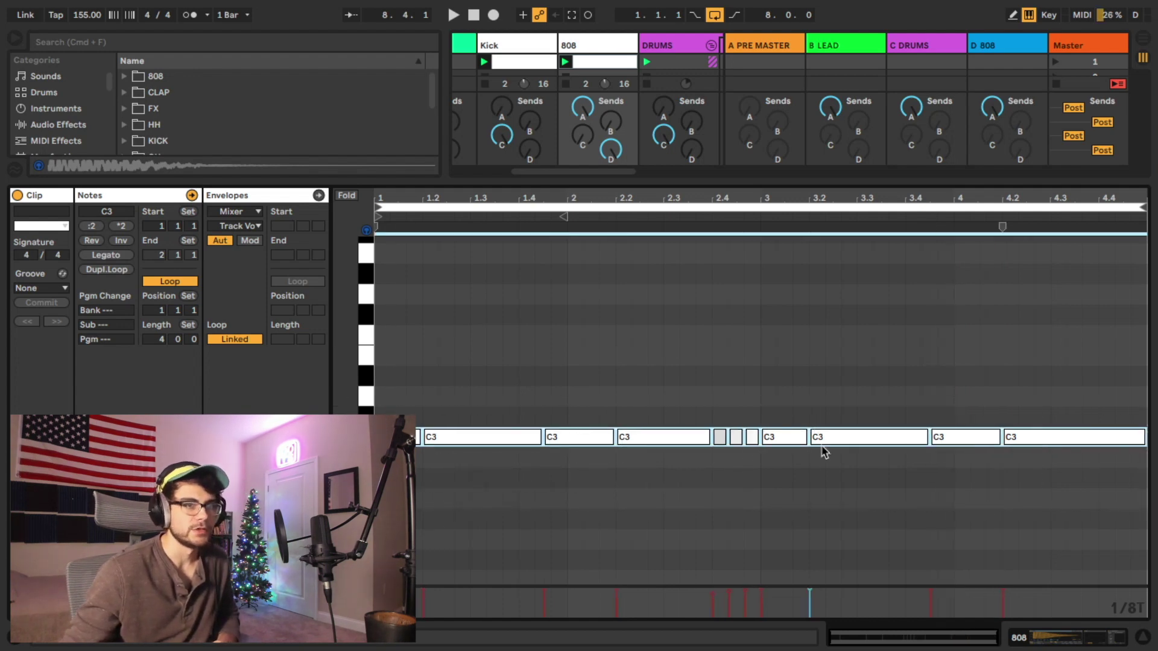
pyautogui.click(423, 490)
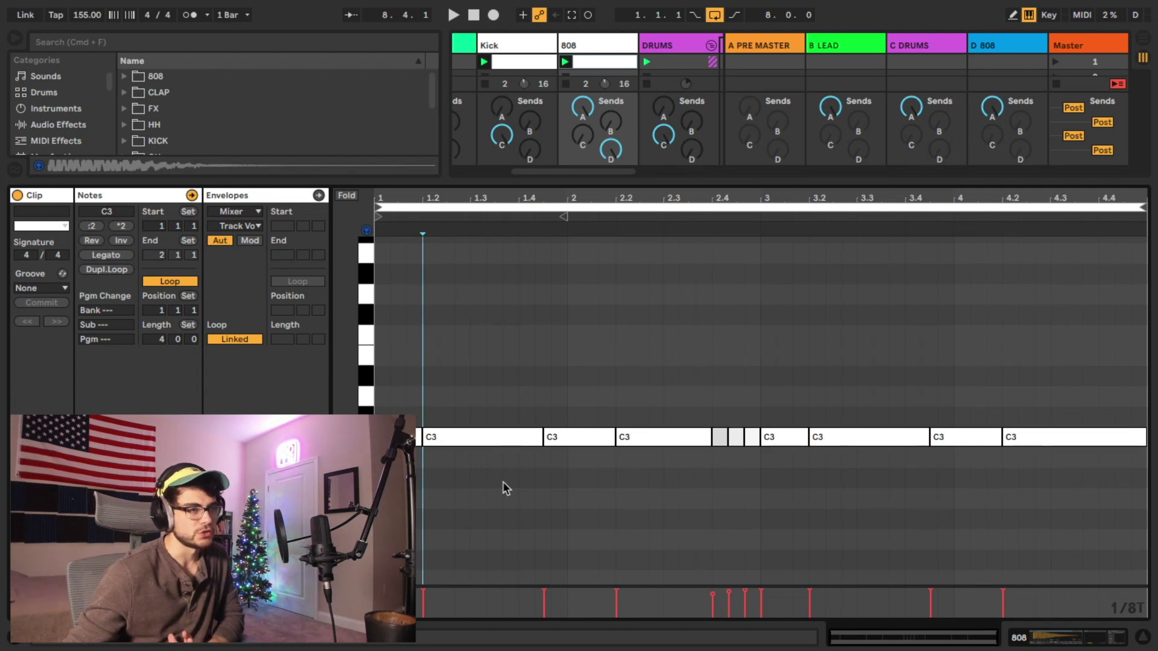